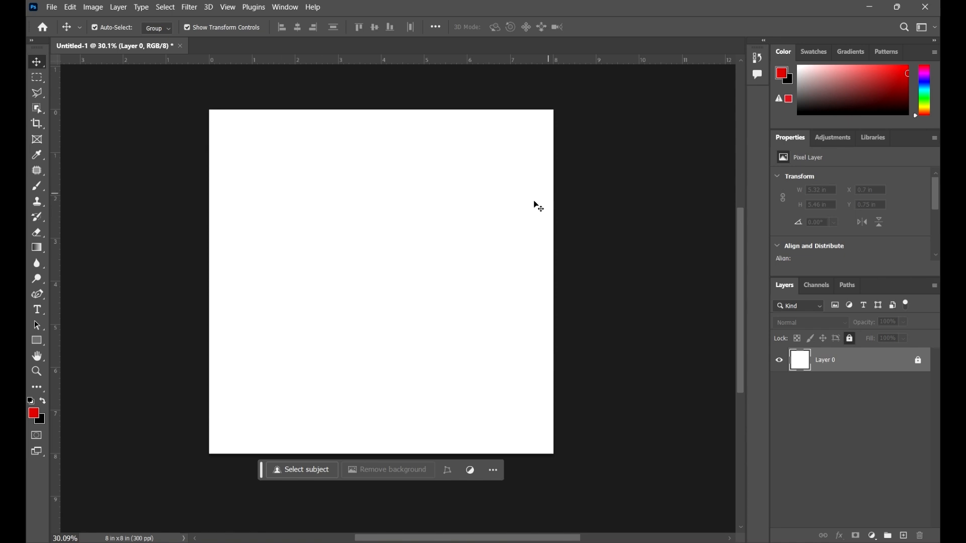
pyautogui.click(51, 7)
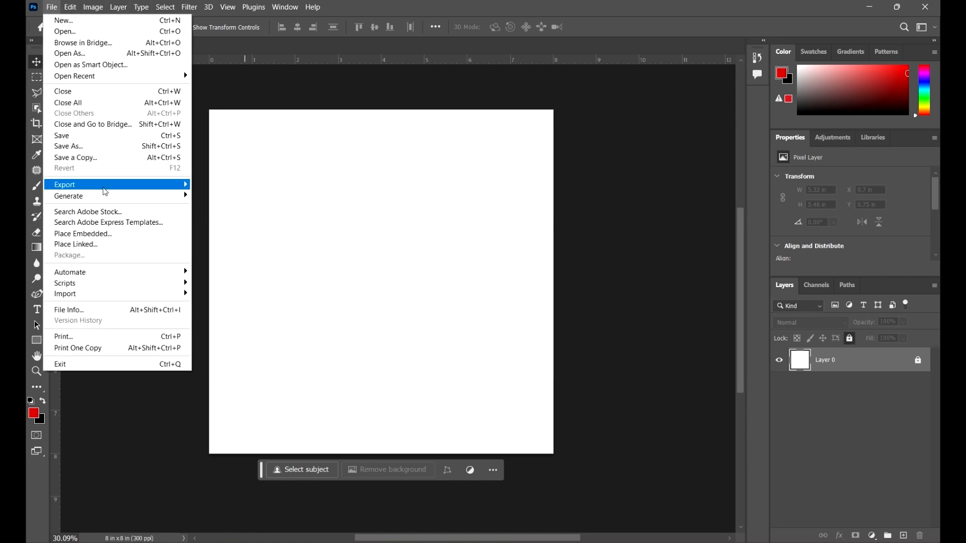
pyautogui.click(453, 5)
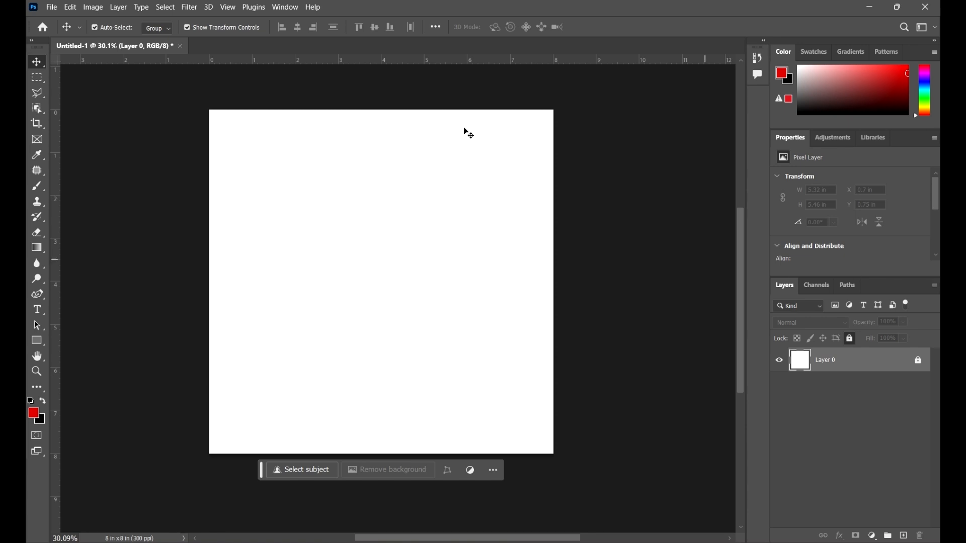
# Reset the Essentials workspace to its default arrangement
pyautogui.click(280, 7)
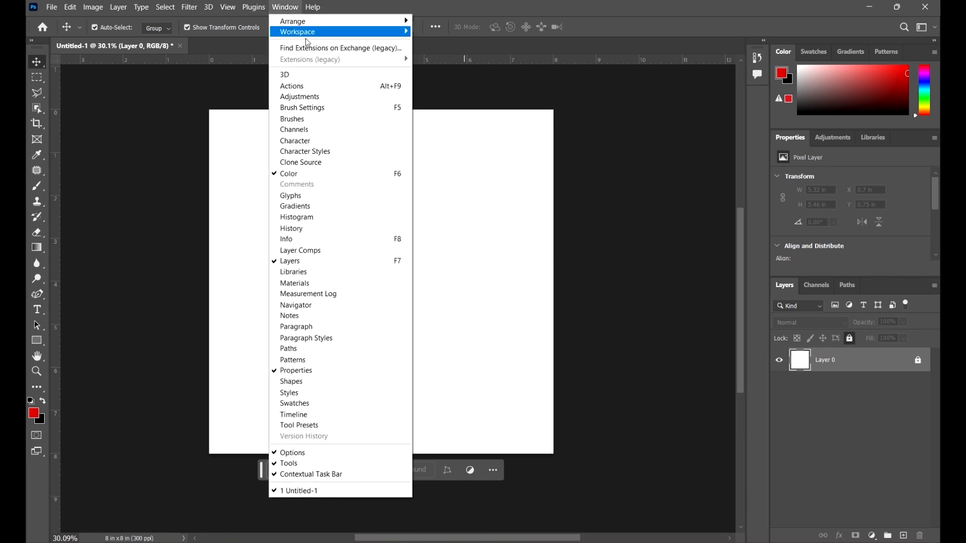
pyautogui.moveTo(318, 32)
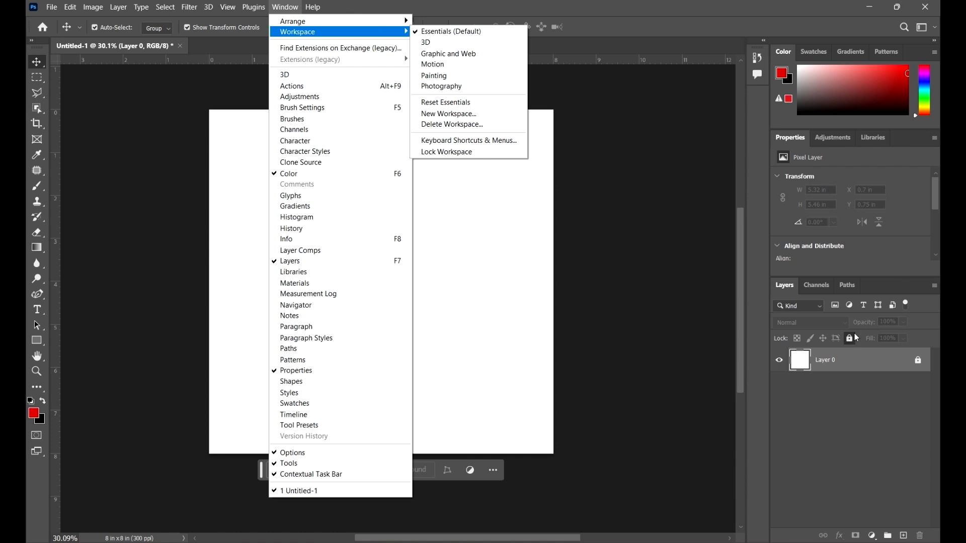
pyautogui.click(446, 102)
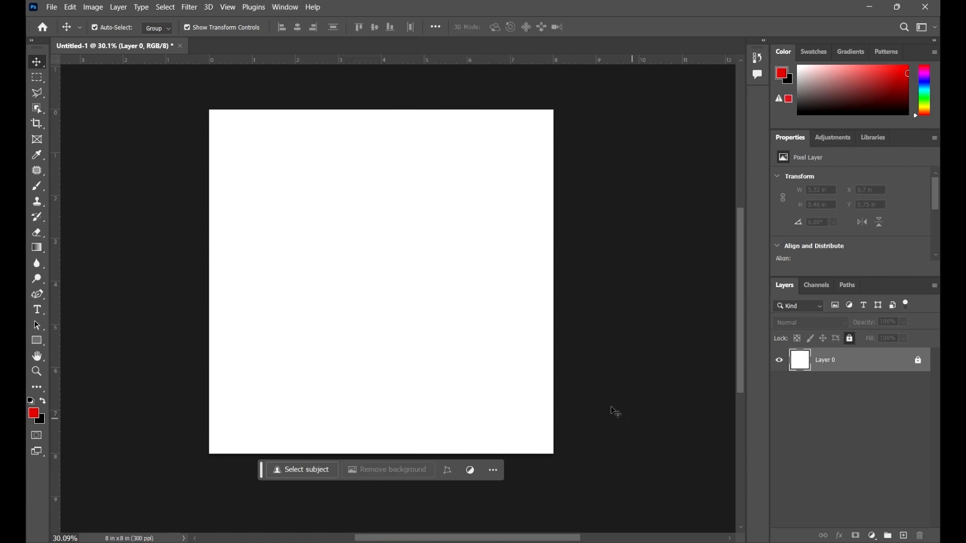
# Try to move the locked white Layer 0 on the canvas
pyautogui.scroll(-2, 546, 291)
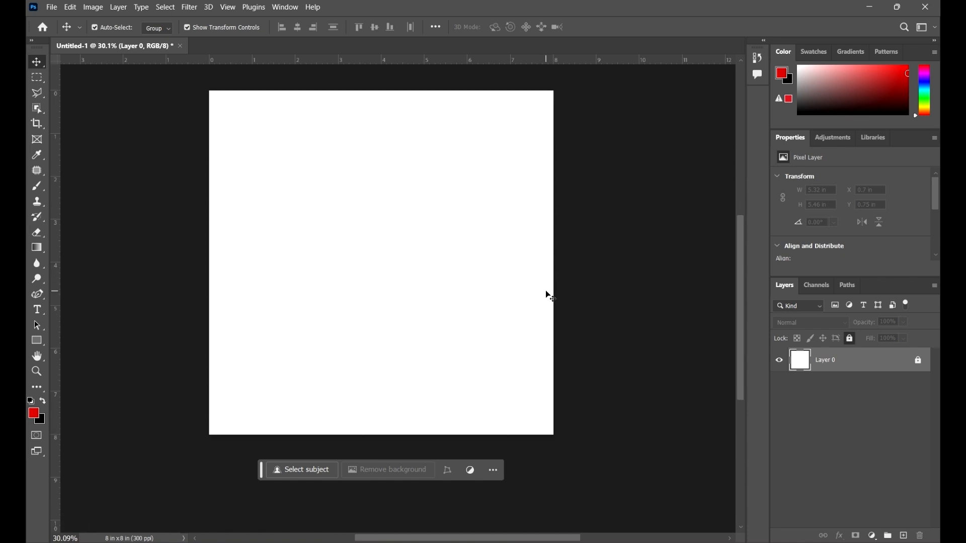
pyautogui.scroll(2, 545, 291)
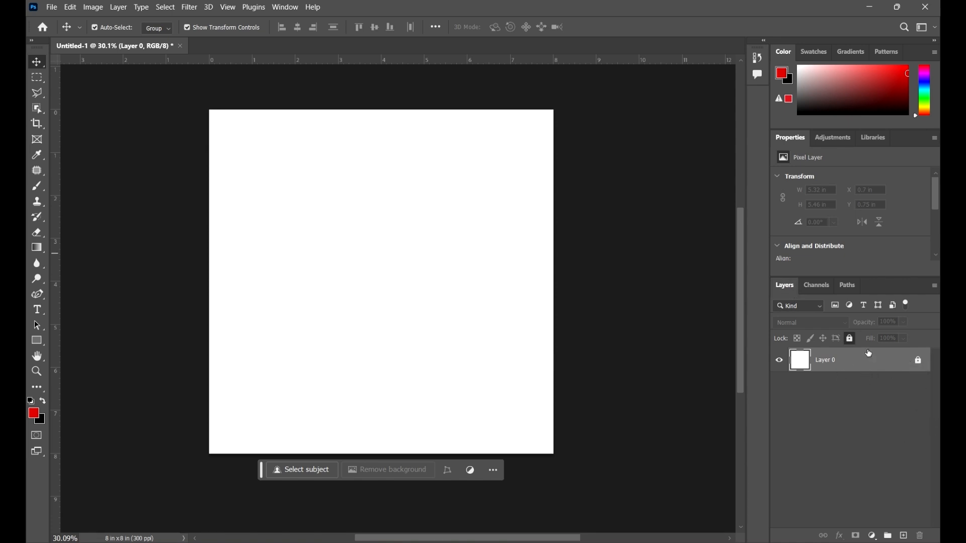
pyautogui.moveTo(652, 391); pyautogui.dragTo(323, 204)
pyautogui.hscroll(-2, 620, 285)
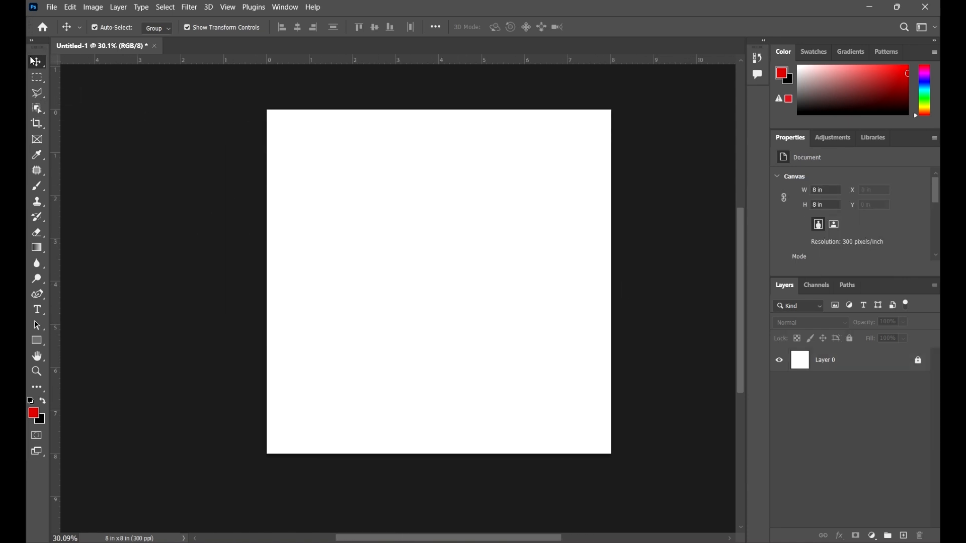
pyautogui.moveTo(491, 297); pyautogui.dragTo(362, 224)
pyautogui.click(881, 369)
pyautogui.moveTo(443, 285); pyautogui.dragTo(451, 292)
pyautogui.scroll(1, 503, 261)
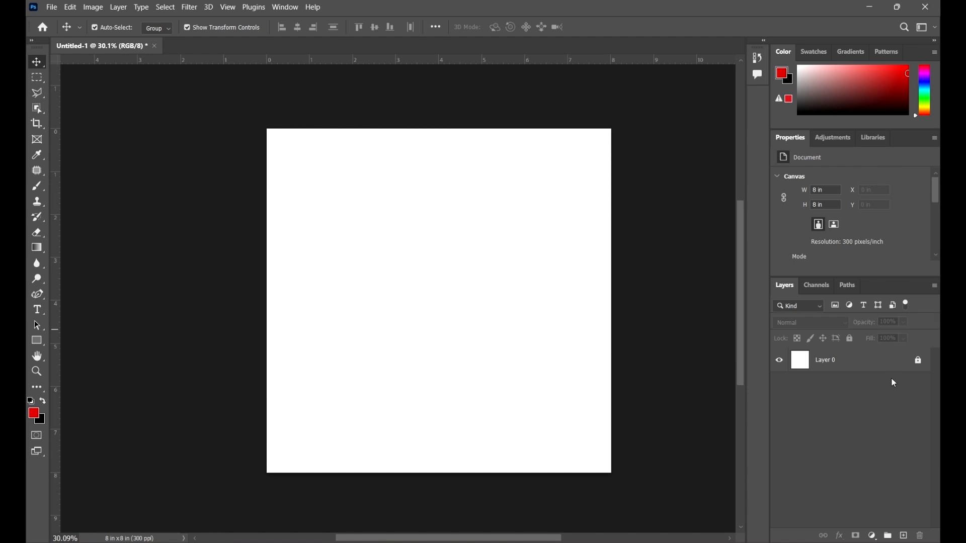
# Select Layer 0 and toggle its full lock off and on, leaving the layer unlocked
pyautogui.click(881, 364)
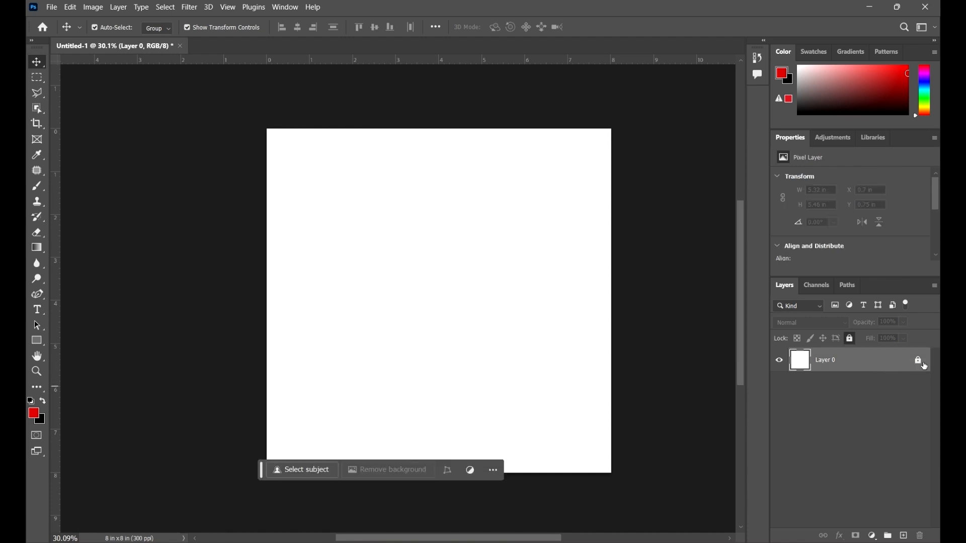
pyautogui.click(922, 362)
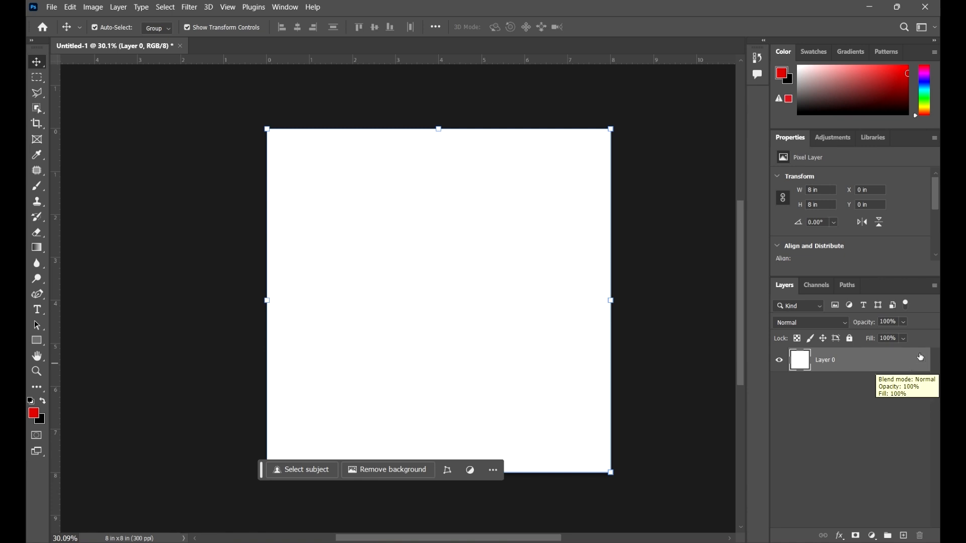
pyautogui.click(850, 340)
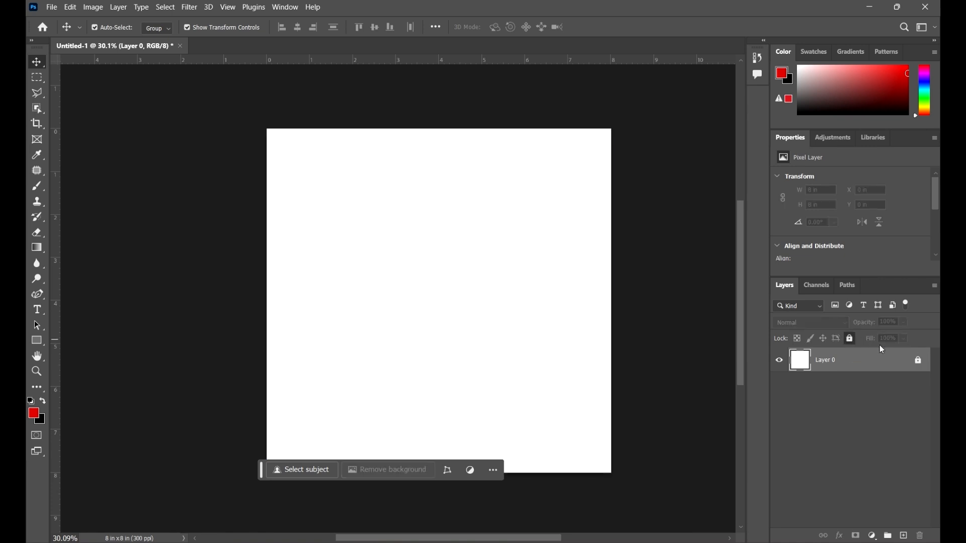
pyautogui.click(850, 338)
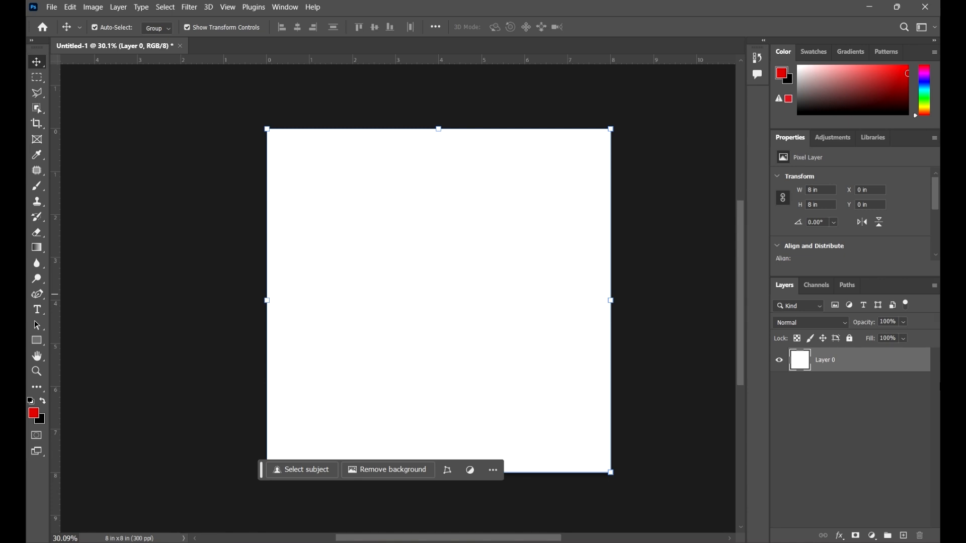
pyautogui.click(846, 337)
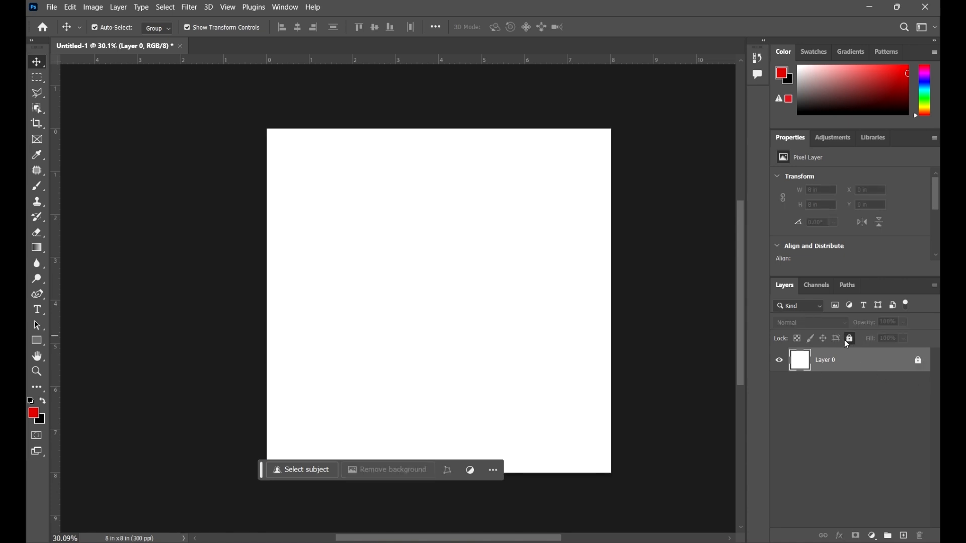
pyautogui.click(846, 340)
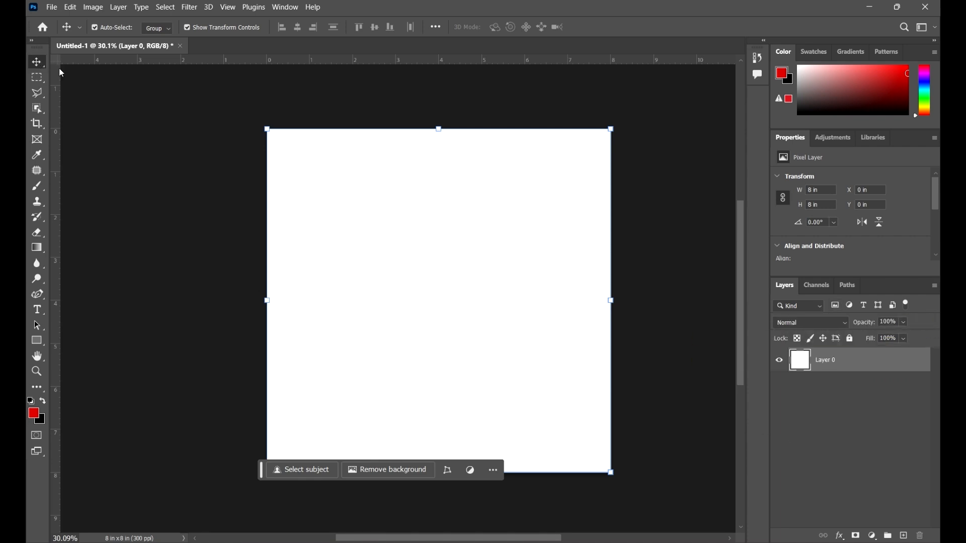
# Move the unlocked Layer 0 partly off the canvas and back to X 0 in, Y 0 in
pyautogui.moveTo(572, 320); pyautogui.dragTo(489, 252)
pyautogui.moveTo(472, 284); pyautogui.dragTo(491, 271)
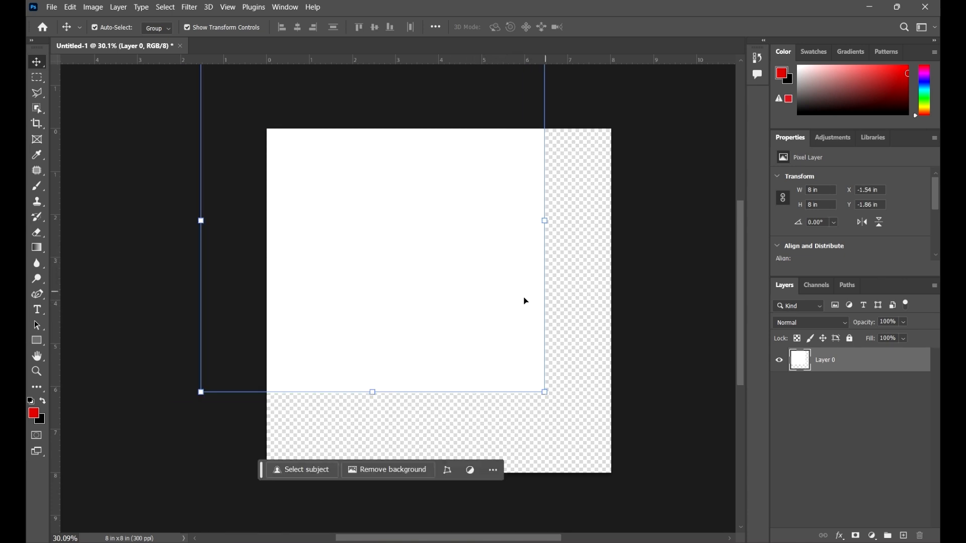
pyautogui.moveTo(505, 312); pyautogui.dragTo(524, 295)
pyautogui.moveTo(496, 338); pyautogui.dragTo(449, 306)
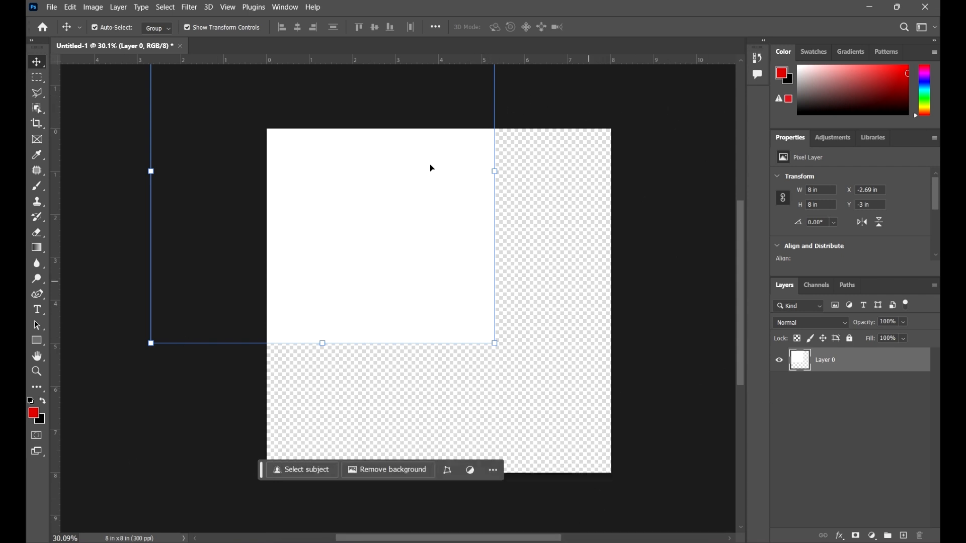
pyautogui.moveTo(444, 231); pyautogui.dragTo(438, 317)
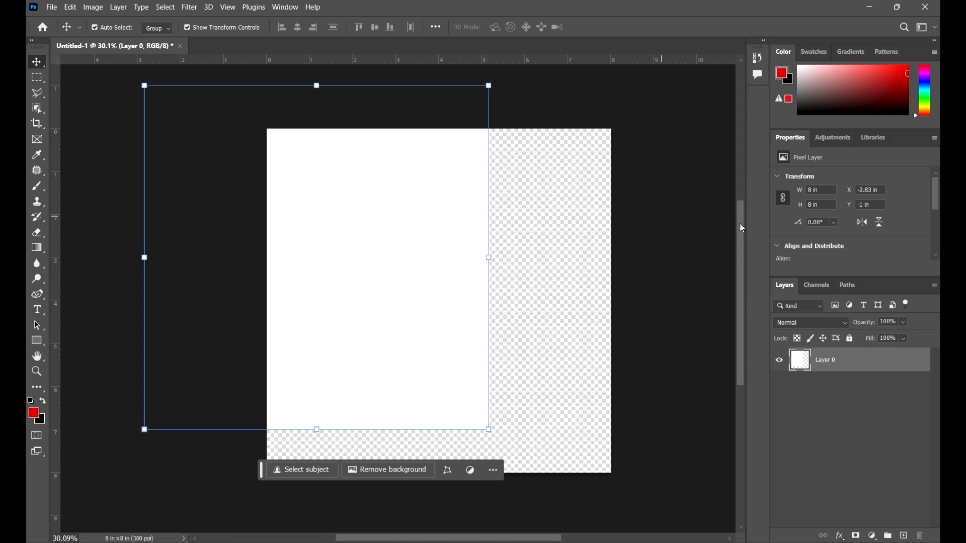
pyautogui.moveTo(431, 276); pyautogui.dragTo(552, 320)
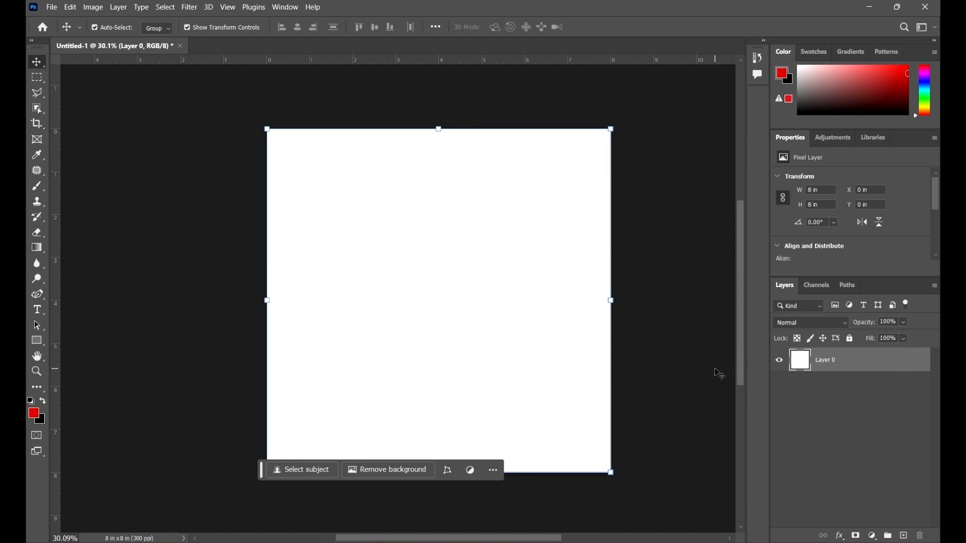
# Lock Layer 0 completely again
pyautogui.click(697, 356)
pyautogui.click(564, 339)
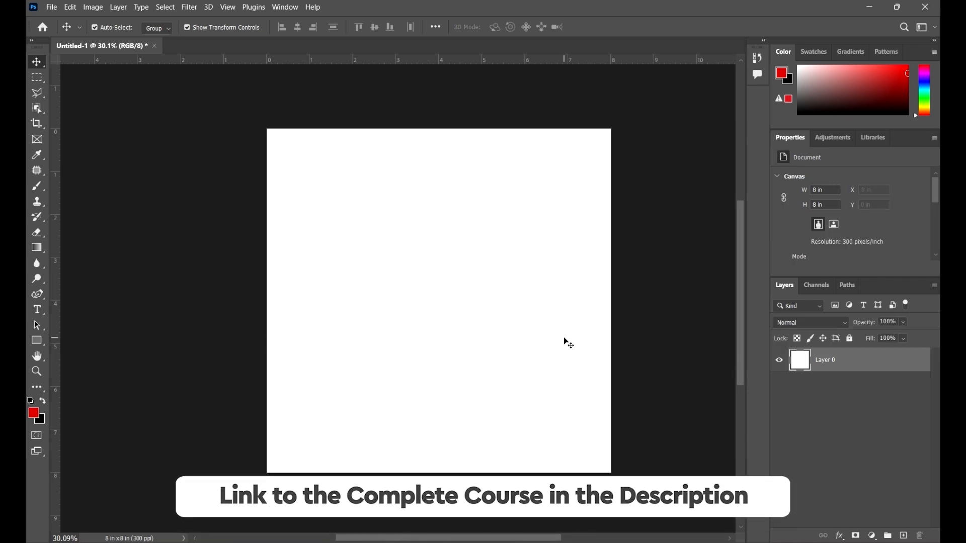
pyautogui.click(850, 340)
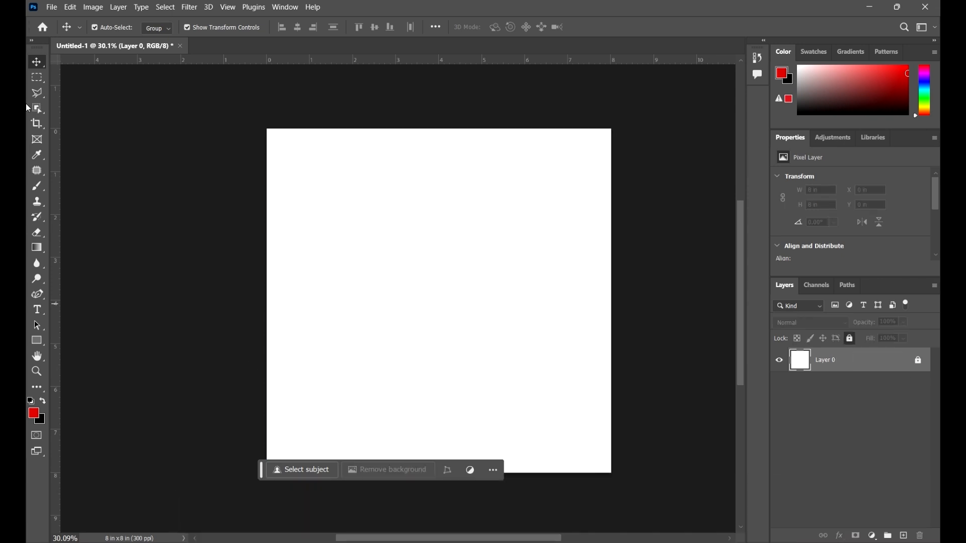
# Place the image Layers - 1 from the Project Files 1 folder as an embedded object, accept its default placement and deselect it
pyautogui.click(52, 8)
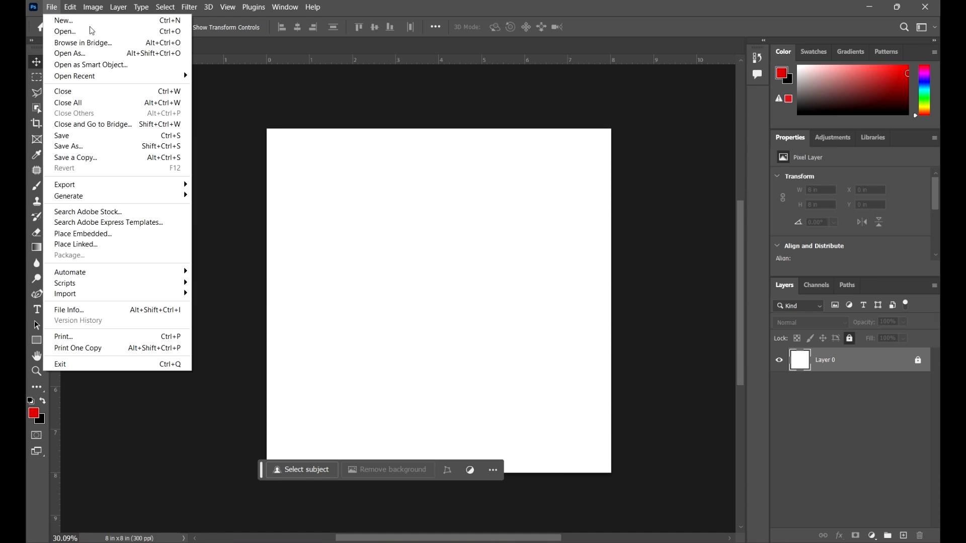
pyautogui.moveTo(65, 11)
pyautogui.click(112, 234)
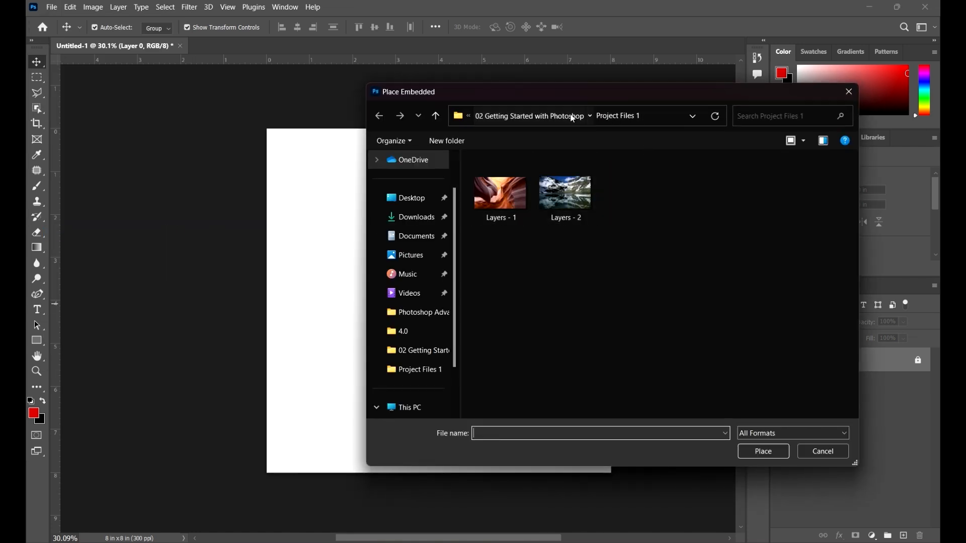
pyautogui.click(574, 119)
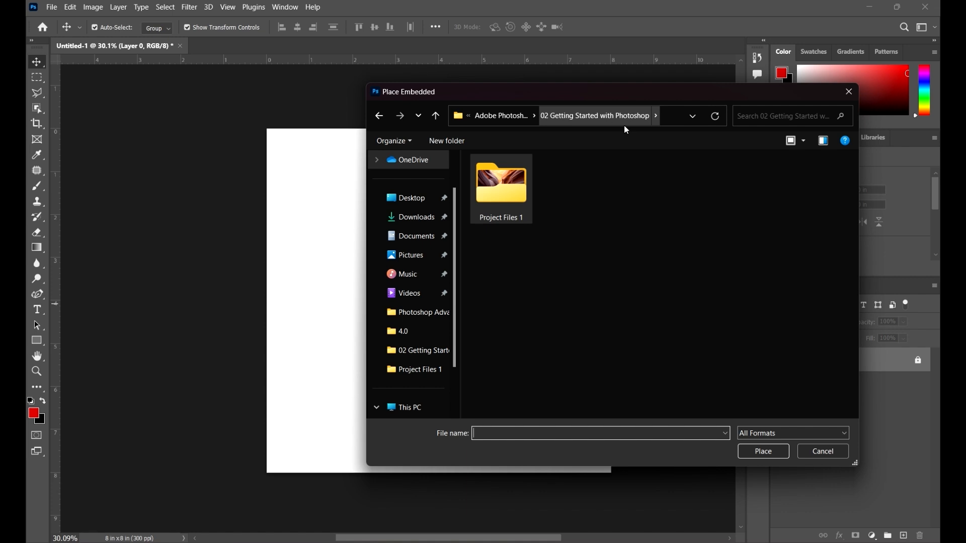
pyautogui.doubleClick(511, 201)
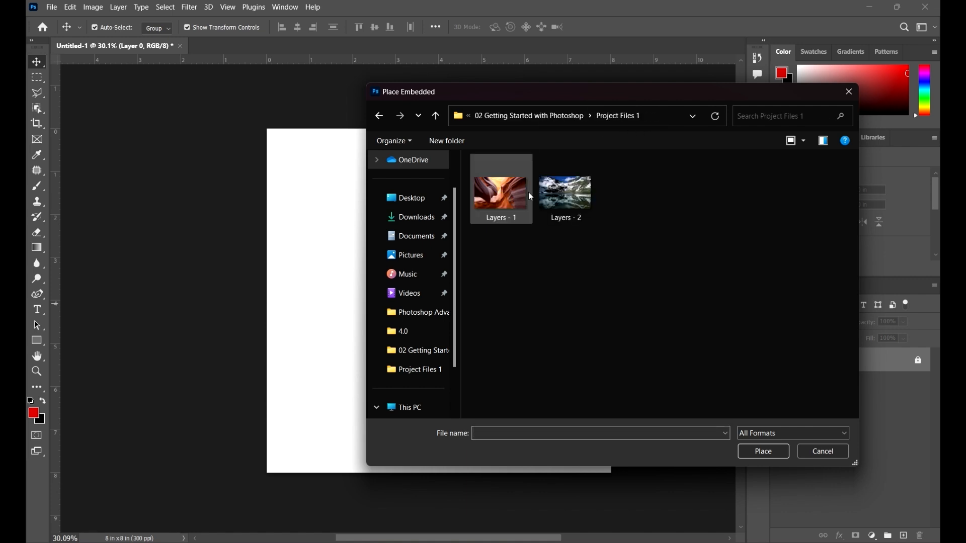
pyautogui.click(505, 211)
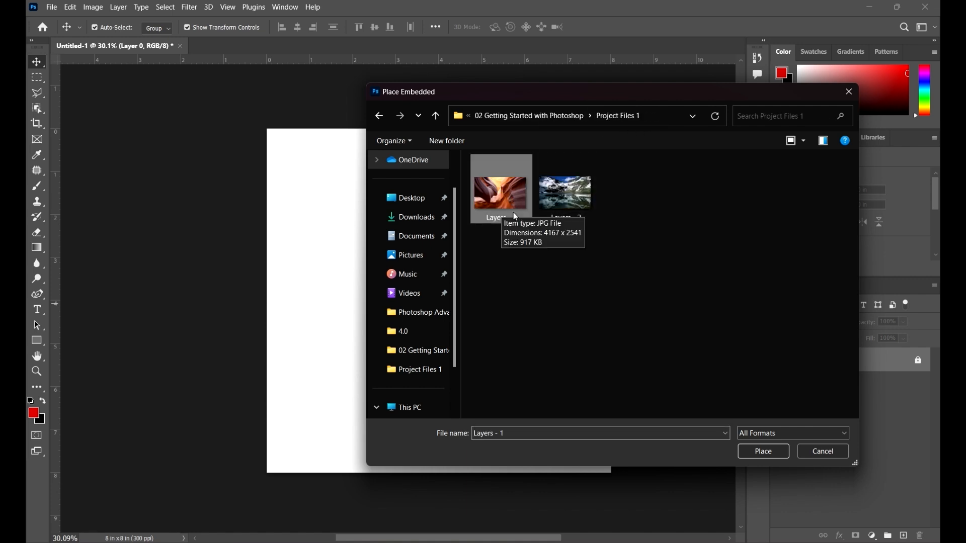
pyautogui.click(761, 453)
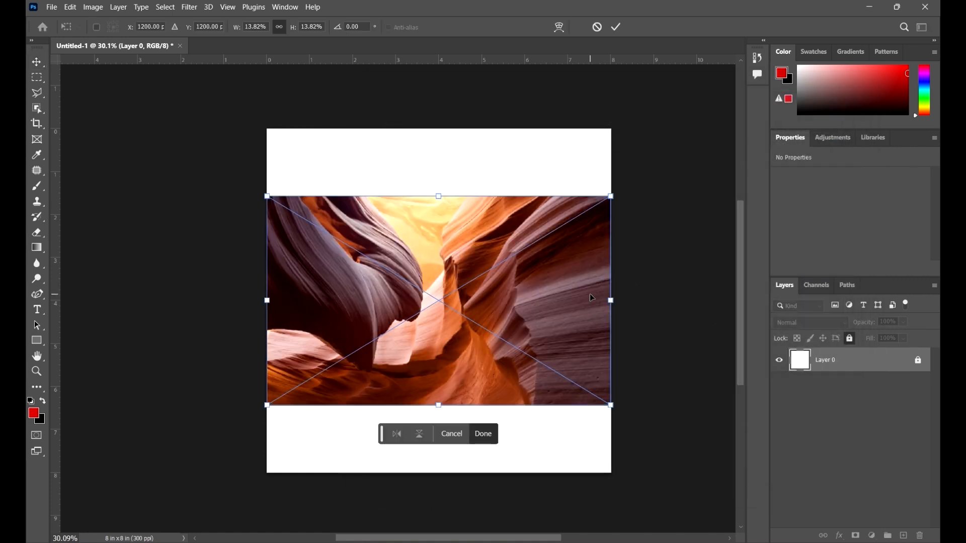
pyautogui.click(617, 28)
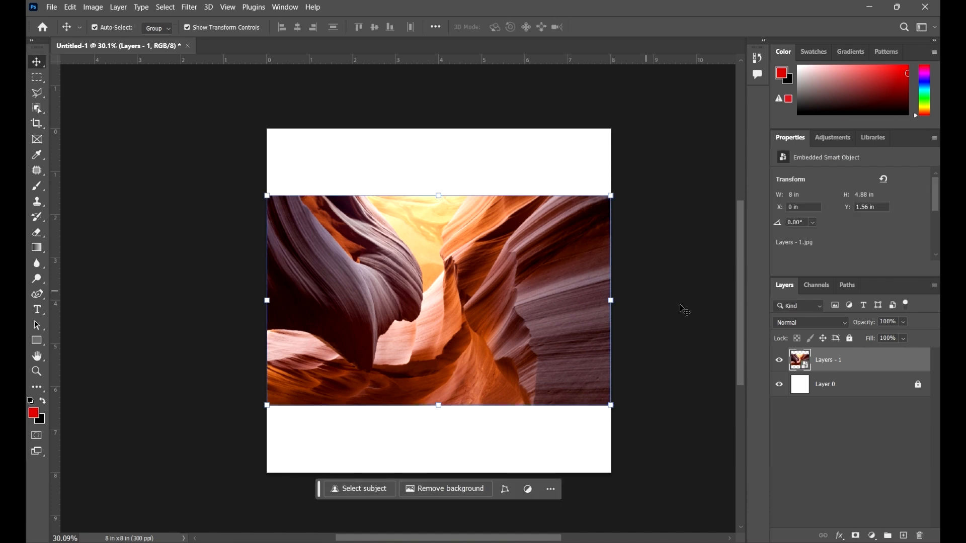
pyautogui.click(703, 316)
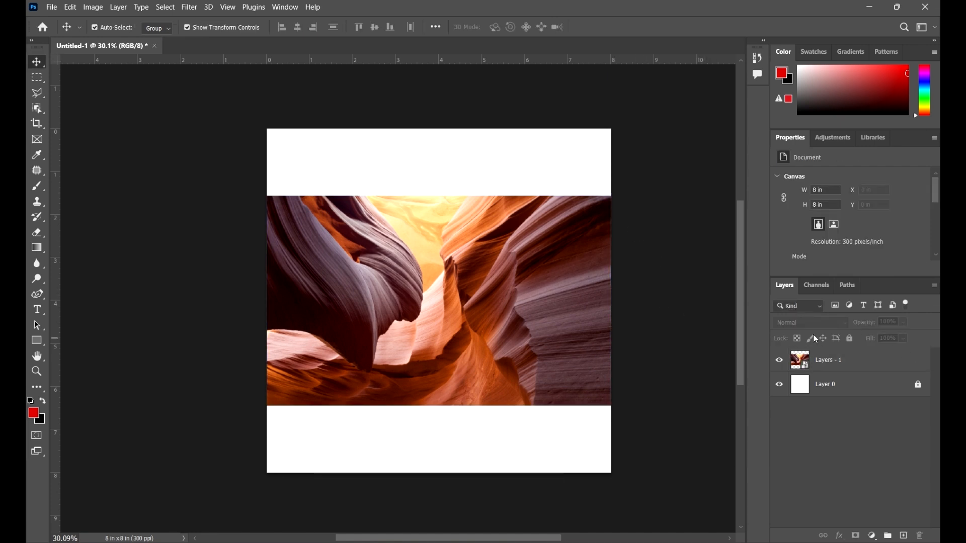
# Move the Layers - 1 image around the canvas above the locked Layer 0 and return it to X 0 in, Y 1.56 in
pyautogui.click(888, 370)
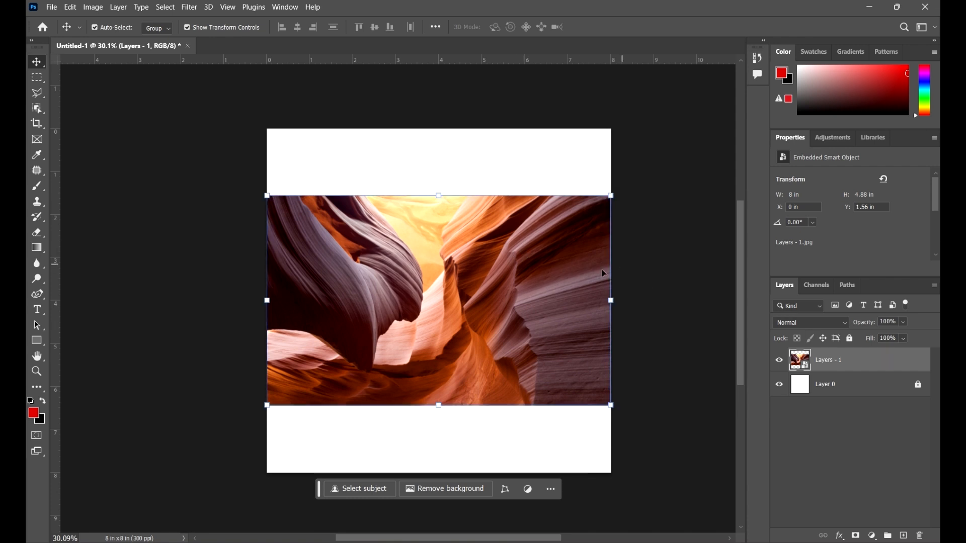
pyautogui.moveTo(496, 313); pyautogui.dragTo(664, 332)
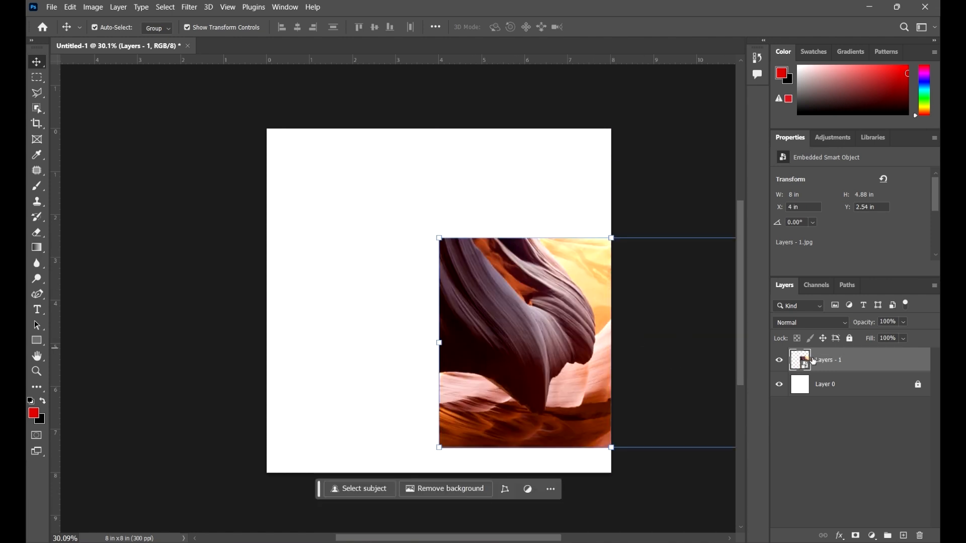
pyautogui.moveTo(605, 363); pyautogui.dragTo(484, 312)
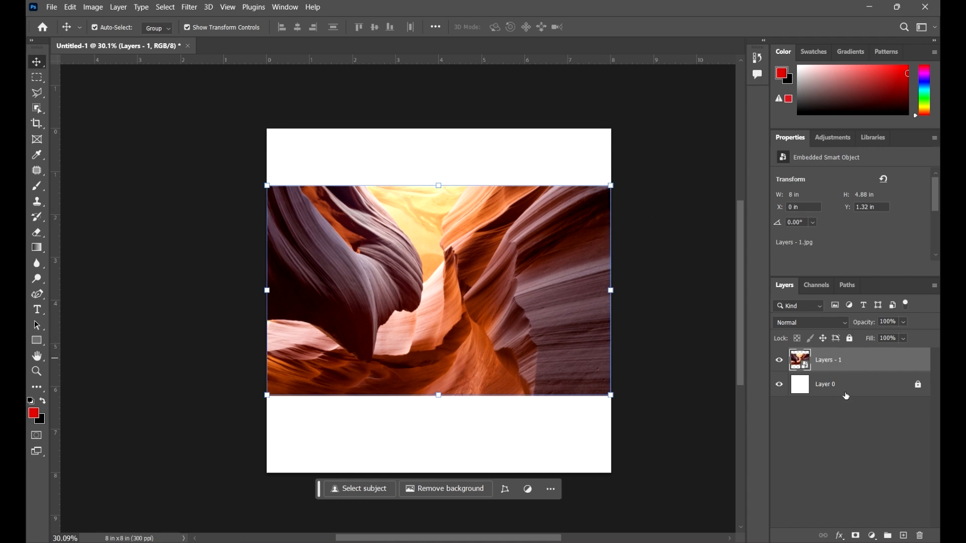
pyautogui.moveTo(529, 274); pyautogui.dragTo(509, 290)
pyautogui.click(875, 389)
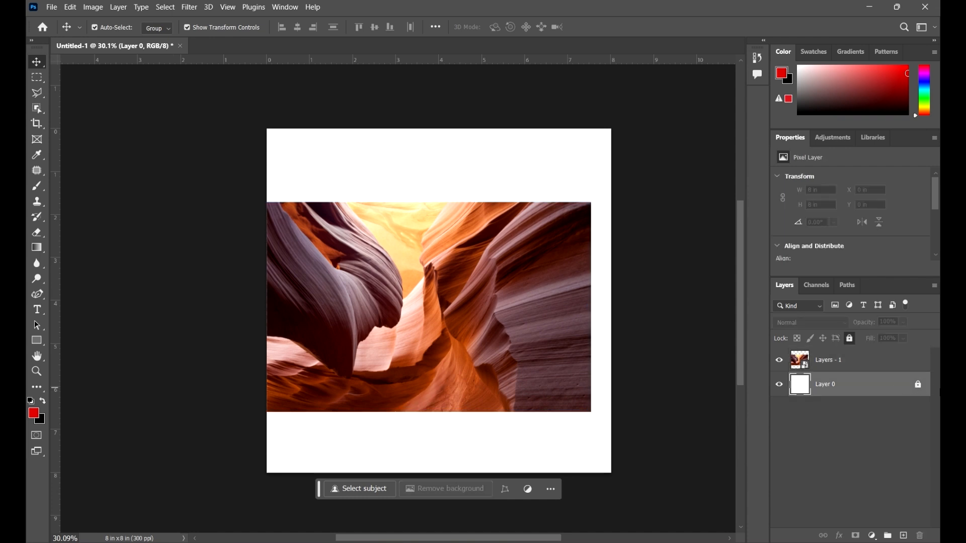
pyautogui.moveTo(469, 358); pyautogui.dragTo(489, 356)
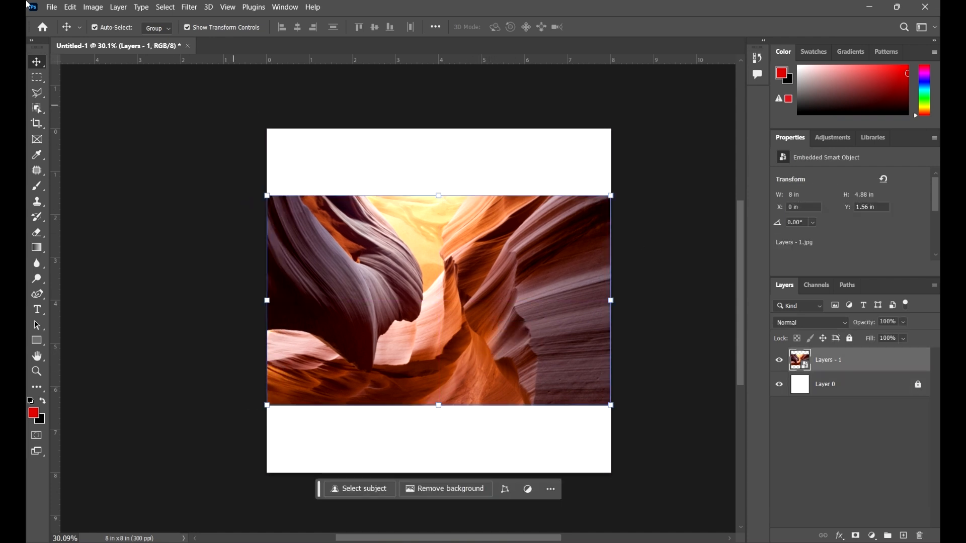
# Place the image Layers - 2 from the Project Files 1 folder as an embedded object and accept its default placement
pyautogui.click(51, 7)
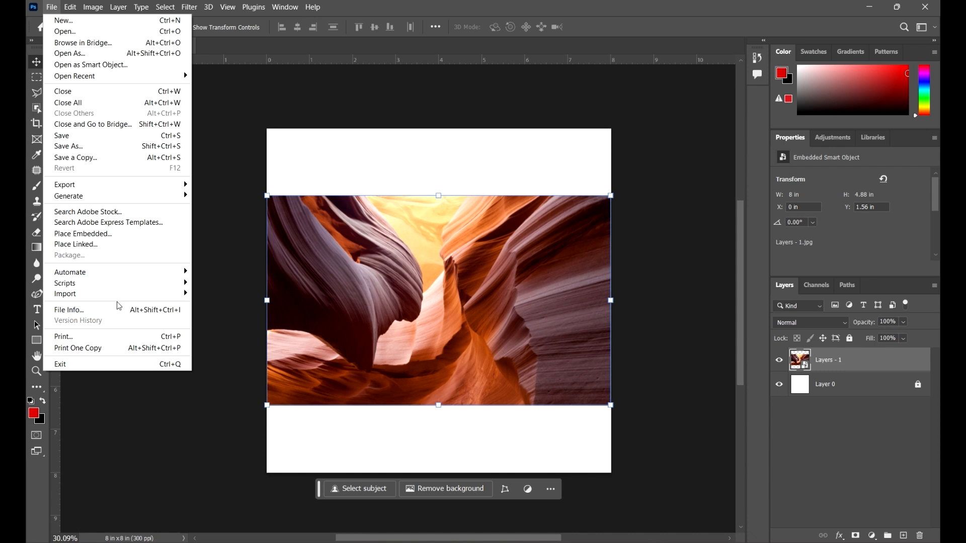
pyautogui.click(107, 238)
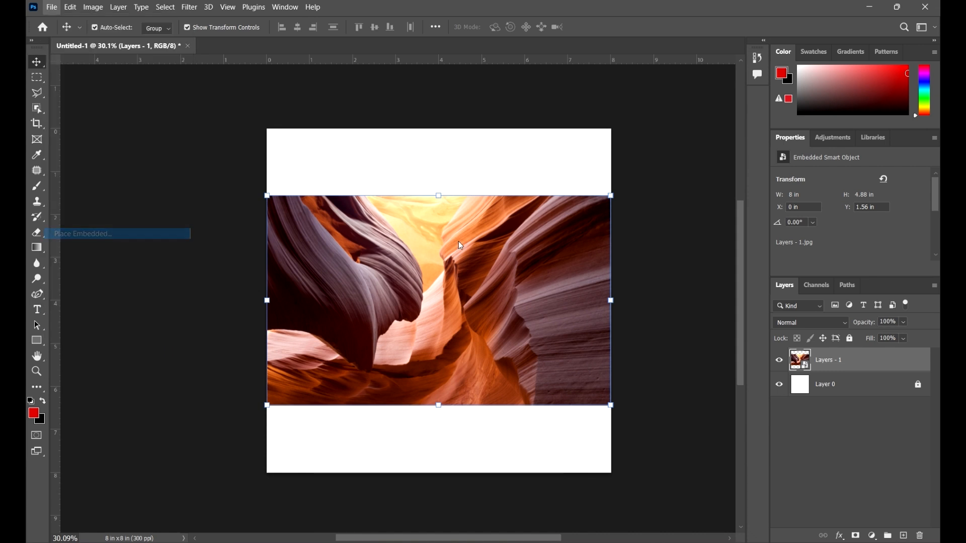
pyautogui.click(572, 192)
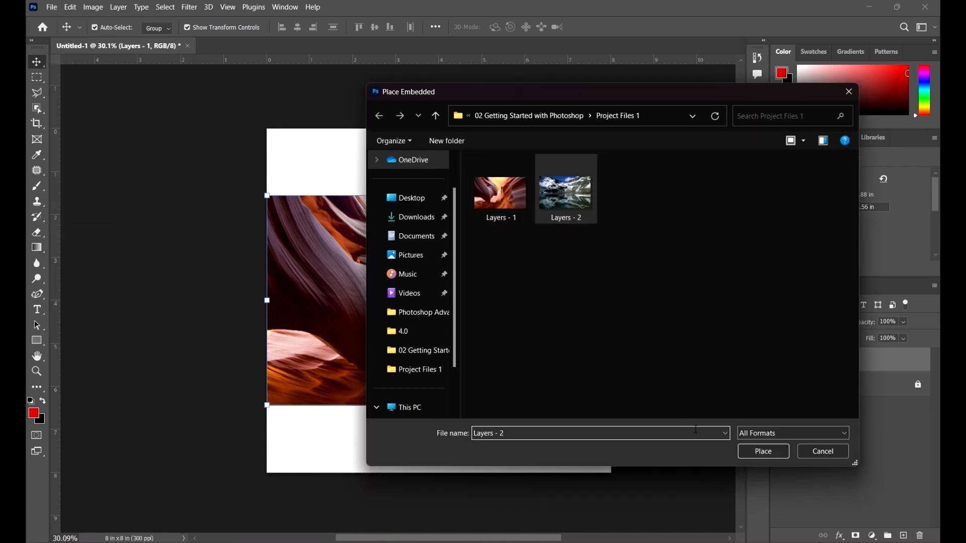
pyautogui.click(768, 456)
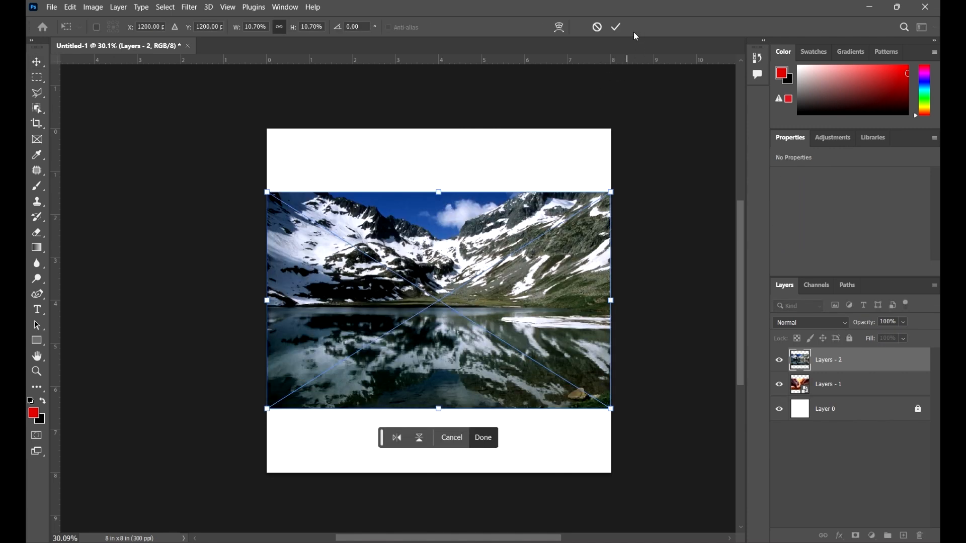
pyautogui.click(618, 27)
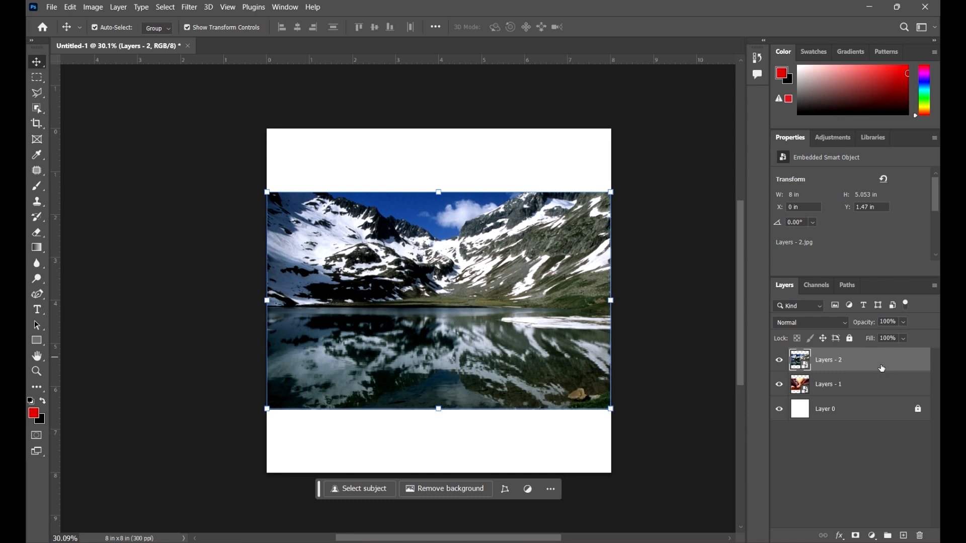
# Move the Layers - 2 image partly off the canvas to about X -1.27 in, Y 0.59 in, uncovering part of Layers - 1
pyautogui.click(899, 380)
pyautogui.click(901, 364)
pyautogui.moveTo(579, 332); pyautogui.dragTo(523, 313)
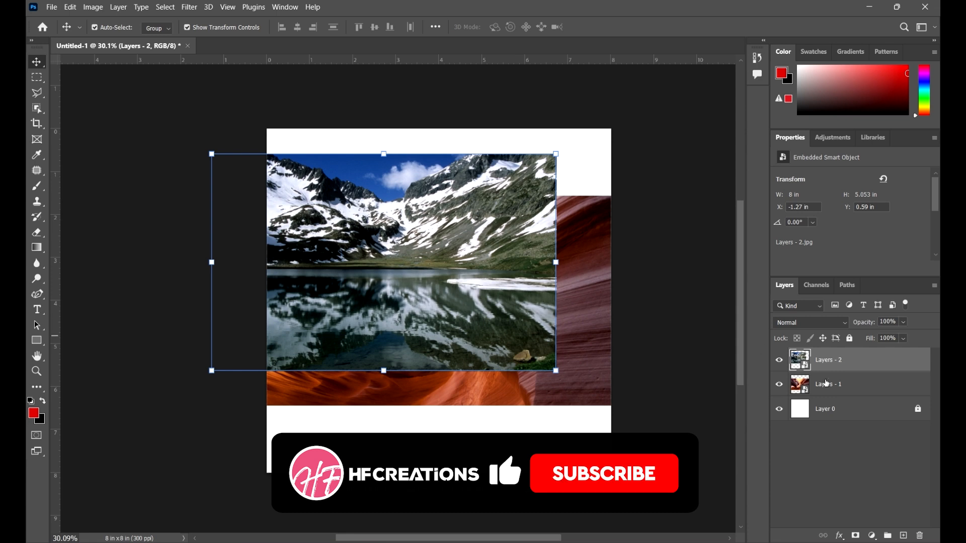
# Alternate the selection between Layers - 1 and Layers - 2, and move Layers - 2 back to X 0 in, Y 1.56 in
pyautogui.click(886, 391)
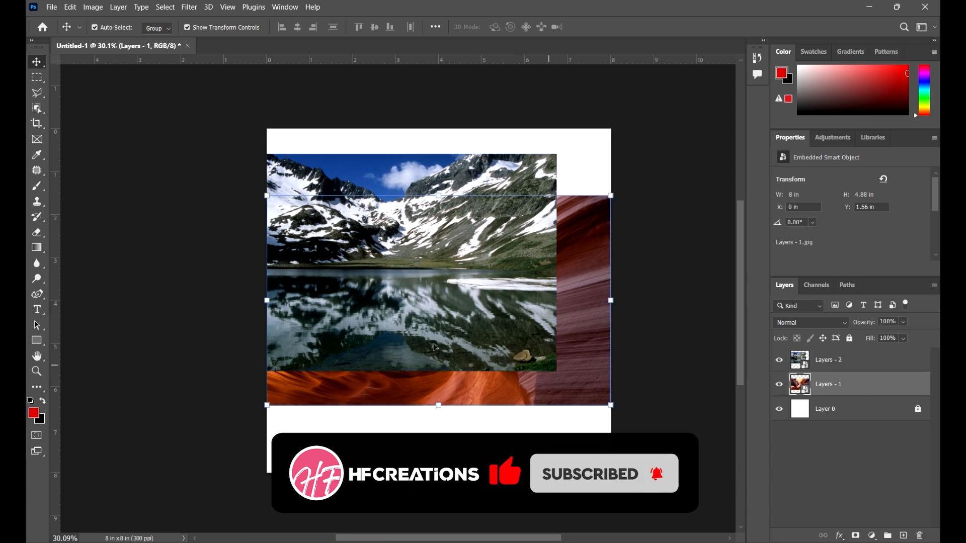
pyautogui.click(507, 312)
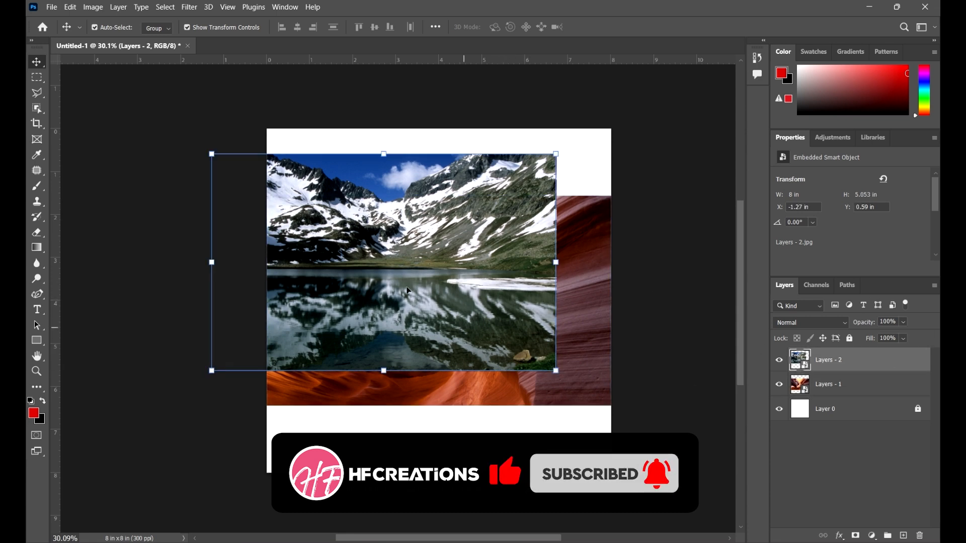
pyautogui.click(825, 384)
pyautogui.click(524, 292)
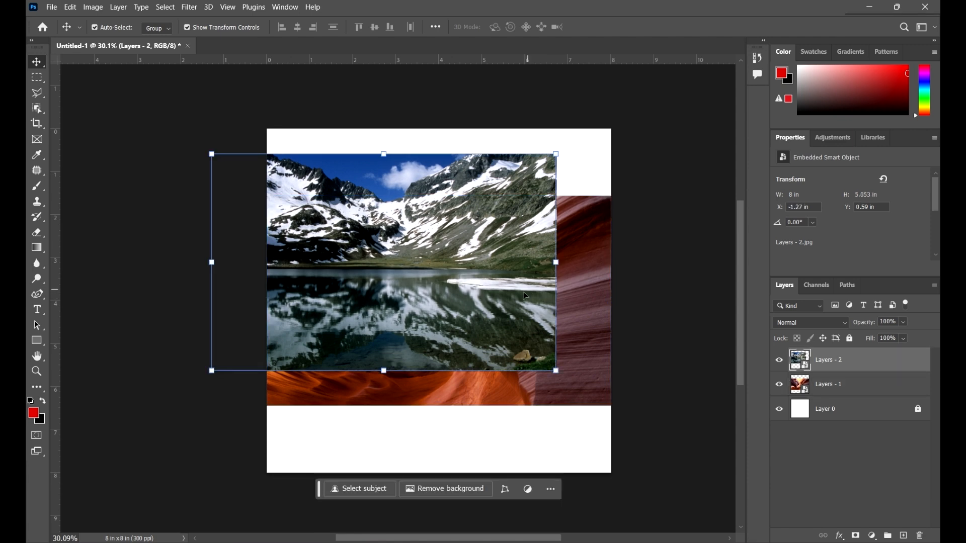
pyautogui.moveTo(523, 292); pyautogui.dragTo(588, 343)
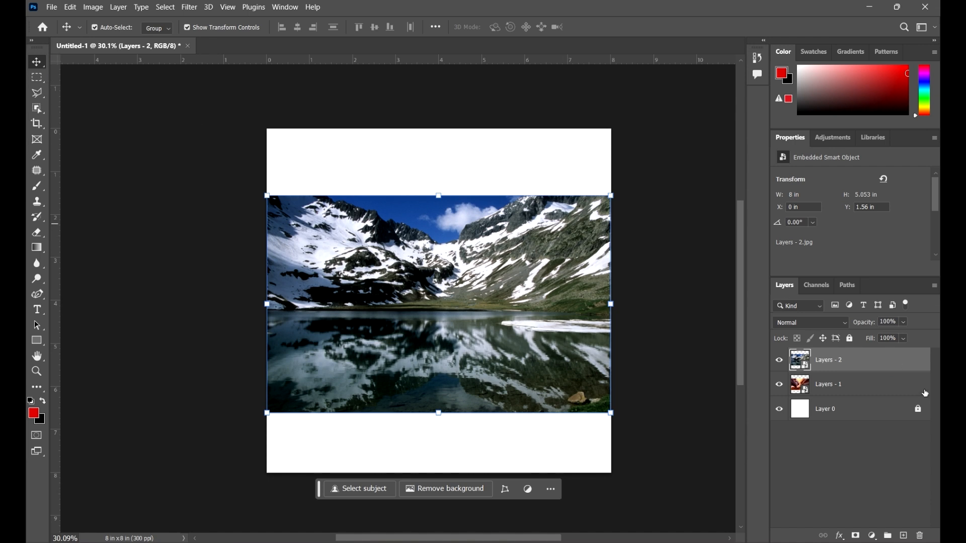
# Reorder Layers - 2 beneath Layers - 1, shift the Layers - 1 image down to Y 1.64 in and deselect it
pyautogui.moveTo(887, 361); pyautogui.dragTo(875, 400)
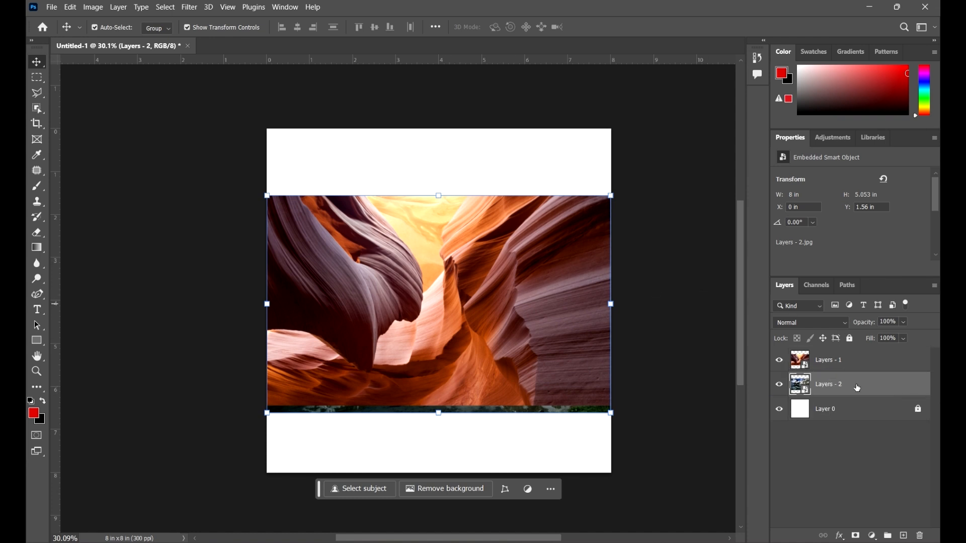
pyautogui.click(554, 340)
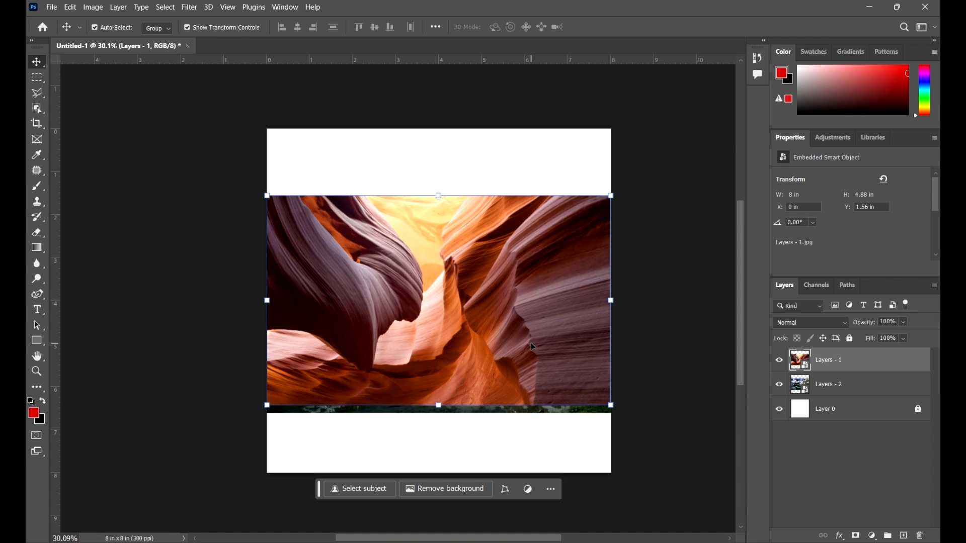
pyautogui.click(556, 325)
pyautogui.moveTo(497, 304); pyautogui.dragTo(485, 319)
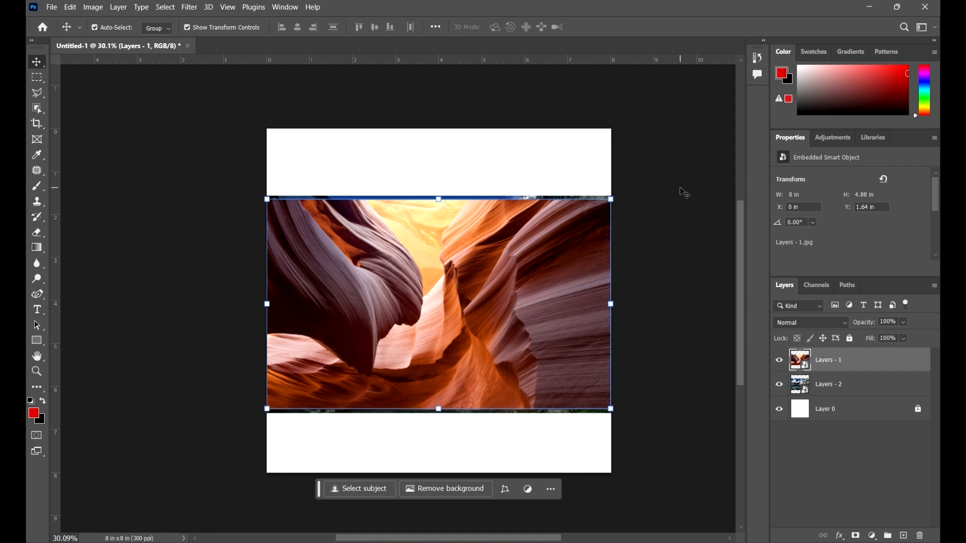
pyautogui.click(682, 201)
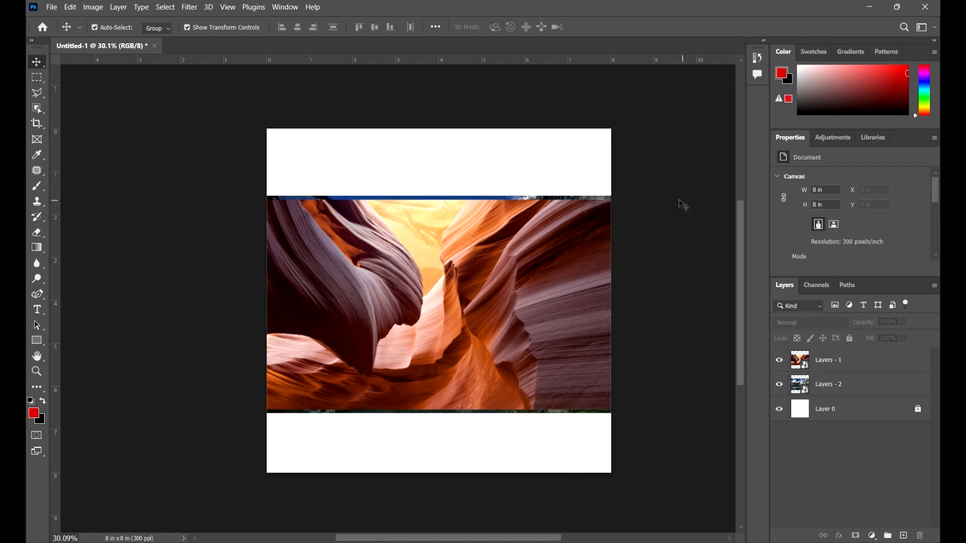
# Add a new empty layer at the top of the layer stack
pyautogui.click(906, 372)
pyautogui.click(904, 485)
pyautogui.click(905, 537)
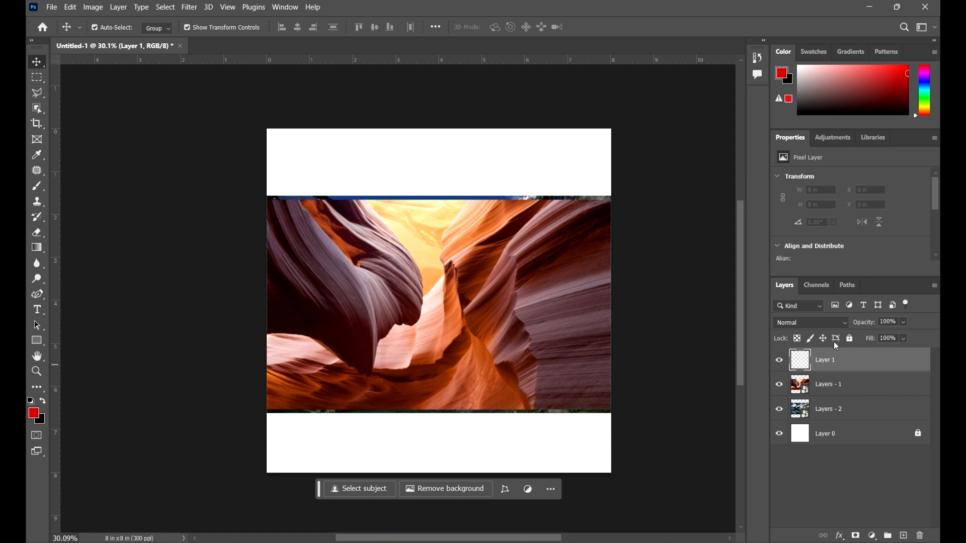
# Activate the Brush tool and set its size to 133 px and its hardness to 0%
pyautogui.click(36, 190)
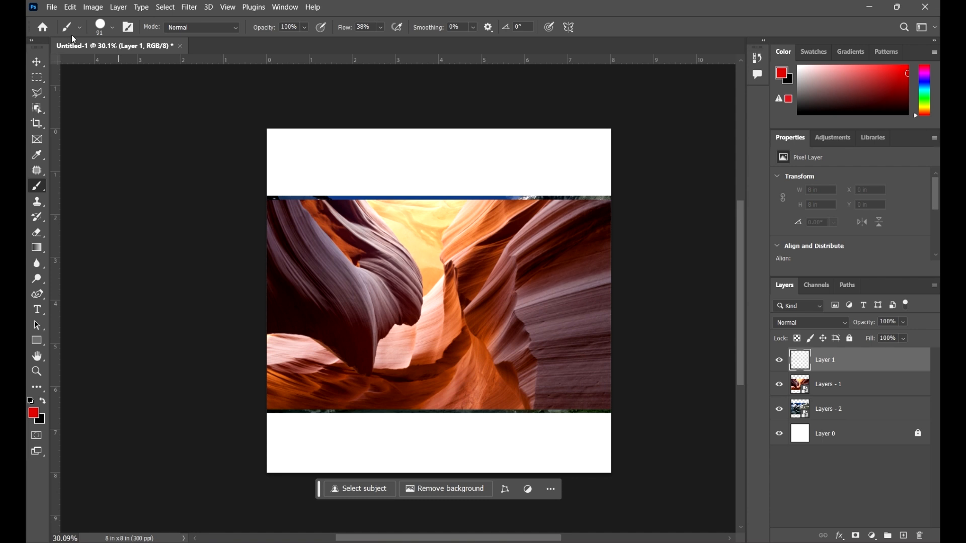
pyautogui.click(112, 29)
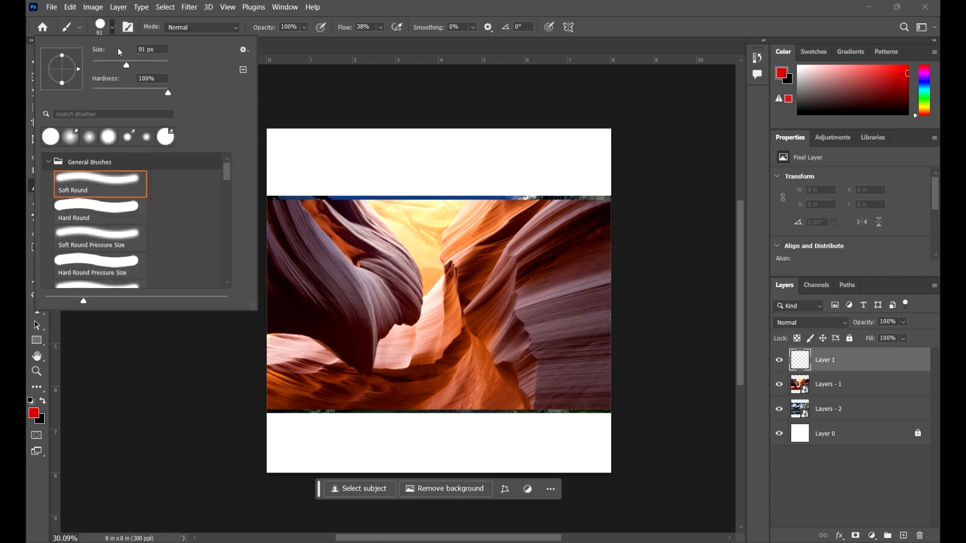
pyautogui.moveTo(124, 62)
pyautogui.mouseDown()
pyautogui.moveTo(88, 61)
pyautogui.moveTo(98, 71)
pyautogui.mouseUp()
pyautogui.moveTo(115, 64); pyautogui.dragTo(153, 64)
pyautogui.moveTo(134, 65); pyautogui.dragTo(123, 64)
pyautogui.moveTo(167, 94)
pyautogui.mouseDown()
pyautogui.moveTo(90, 95)
pyautogui.moveTo(169, 93)
pyautogui.mouseUp()
pyautogui.moveTo(169, 93); pyautogui.dragTo(93, 93)
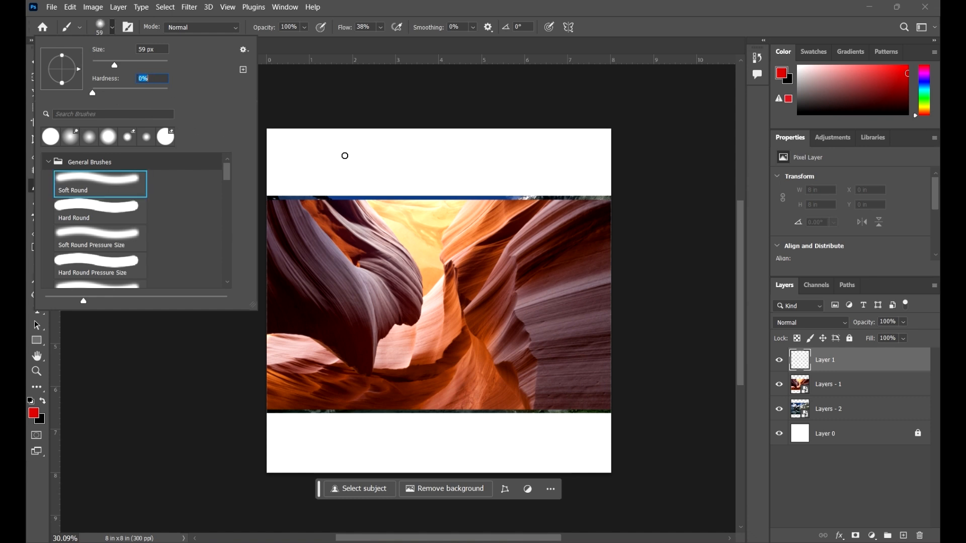
# Paint a red test stroke at 0% hardness and another at 100% hardness on Layer 1, and undo both strokes
pyautogui.moveTo(401, 158)
pyautogui.mouseDown()
pyautogui.moveTo(487, 221)
pyautogui.moveTo(520, 292)
pyautogui.mouseUp()
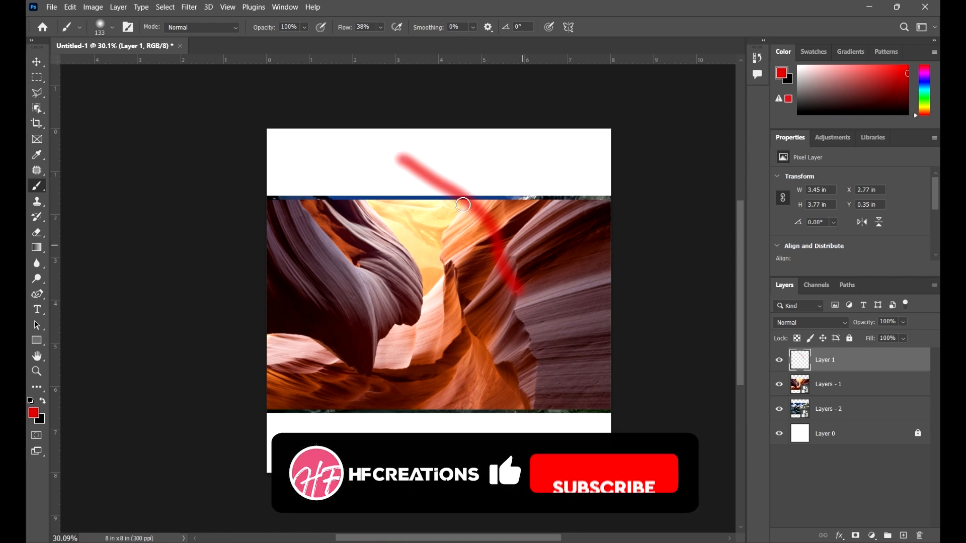
pyautogui.click(113, 27)
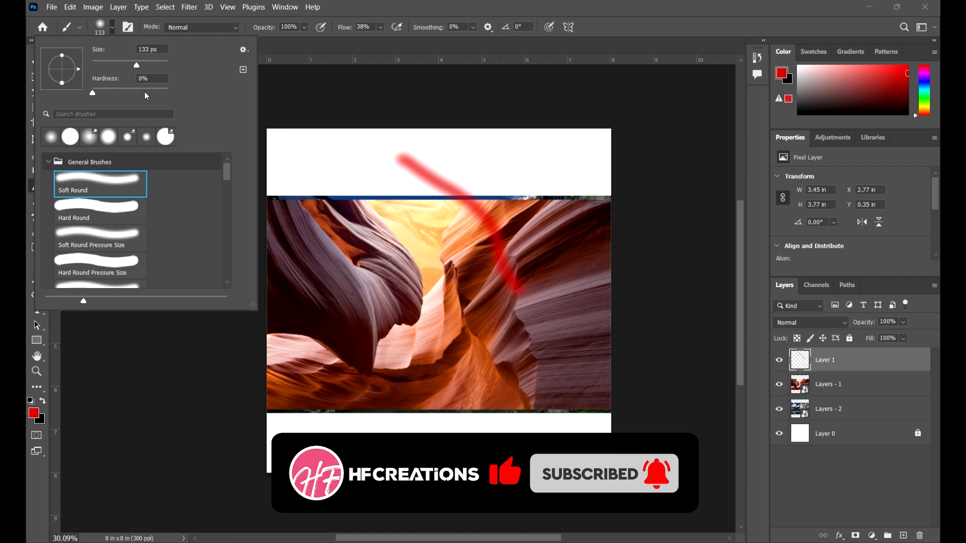
pyautogui.moveTo(144, 92); pyautogui.dragTo(168, 93)
pyautogui.moveTo(493, 158)
pyautogui.mouseDown()
pyautogui.moveTo(571, 233)
pyautogui.moveTo(596, 287)
pyautogui.mouseUp()
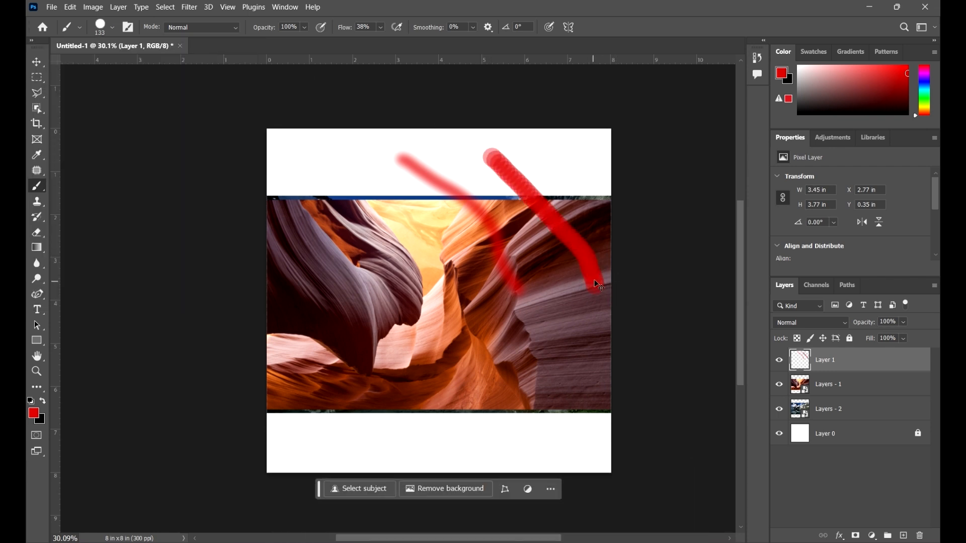
pyautogui.hotkey('ctrl', 'z')
pyautogui.hotkey('ctrl', 'z')
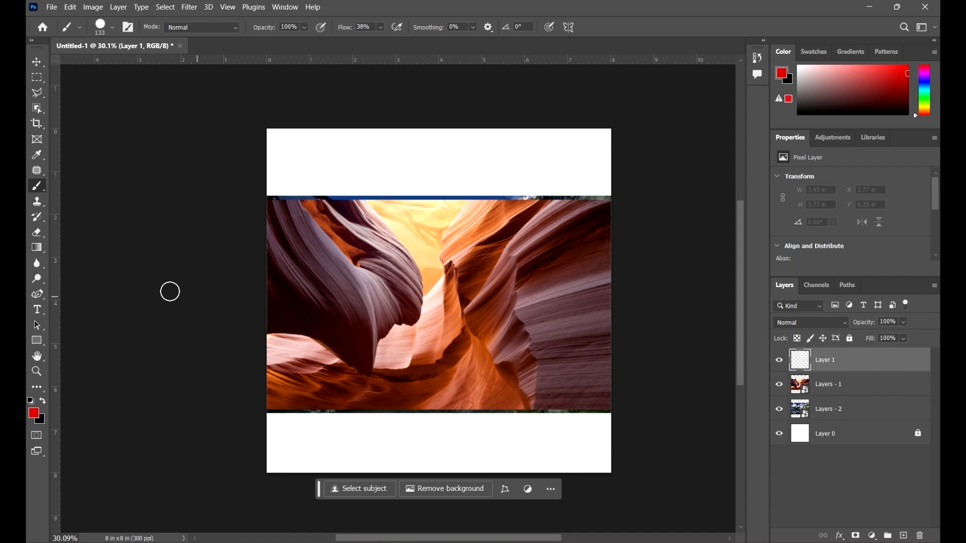
# Set the brush to 149 px and 53% hardness, and paint loose red loops across the whole canvas on Layer 1
pyautogui.click(112, 27)
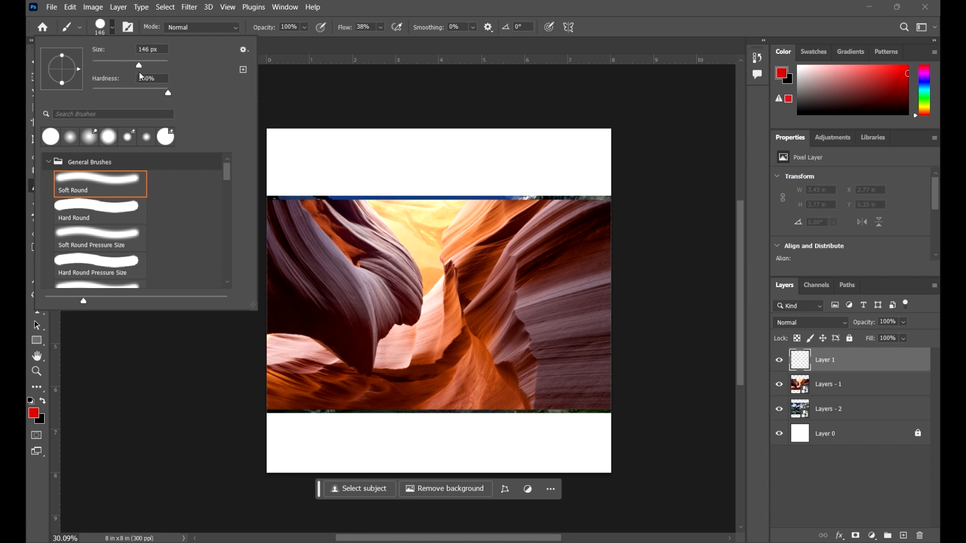
pyautogui.moveTo(139, 73); pyautogui.dragTo(140, 73)
pyautogui.press('Tab')
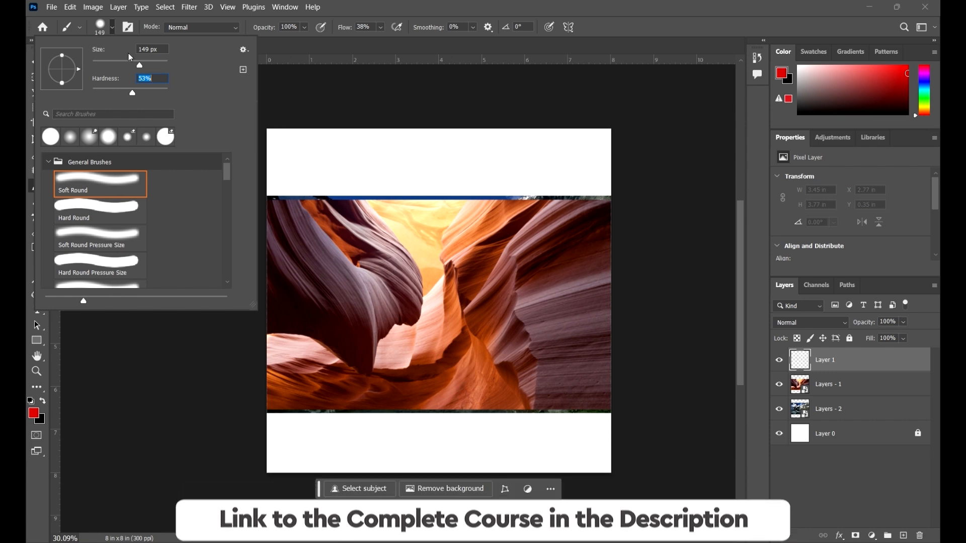
pyautogui.click(114, 29)
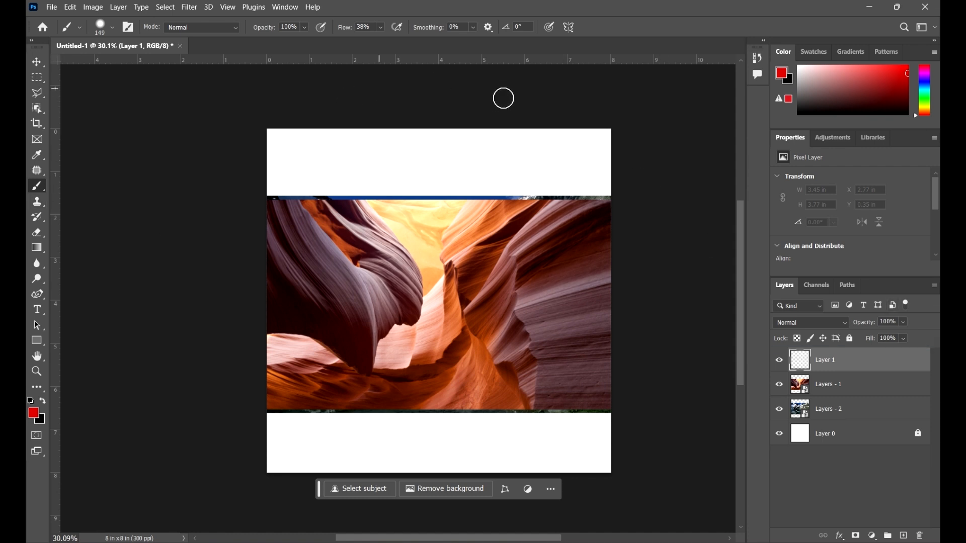
pyautogui.click(559, 152)
pyautogui.moveTo(518, 172)
pyautogui.mouseDown()
pyautogui.moveTo(345, 245)
pyautogui.moveTo(469, 272)
pyautogui.moveTo(577, 206)
pyautogui.moveTo(543, 339)
pyautogui.moveTo(417, 340)
pyautogui.moveTo(401, 423)
pyautogui.moveTo(527, 396)
pyautogui.moveTo(565, 418)
pyautogui.moveTo(554, 450)
pyautogui.moveTo(293, 425)
pyautogui.moveTo(370, 361)
pyautogui.moveTo(591, 257)
pyautogui.moveTo(404, 124)
pyautogui.moveTo(455, 200)
pyautogui.moveTo(429, 184)
pyautogui.moveTo(322, 186)
pyautogui.moveTo(388, 297)
pyautogui.mouseUp()
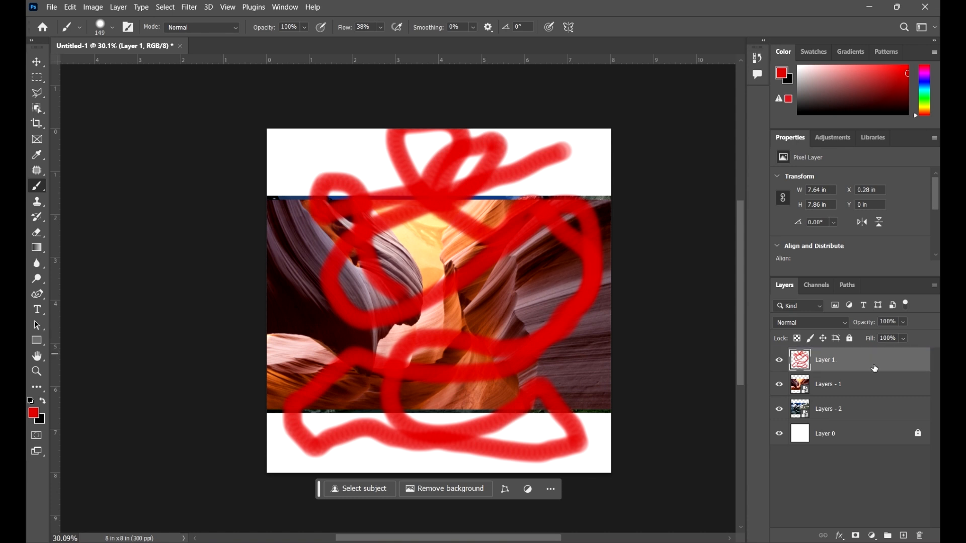
# Move the painted Layer 1 beneath Layers - 1 in the stack and hide Layers - 1
pyautogui.moveTo(903, 370); pyautogui.dragTo(902, 390)
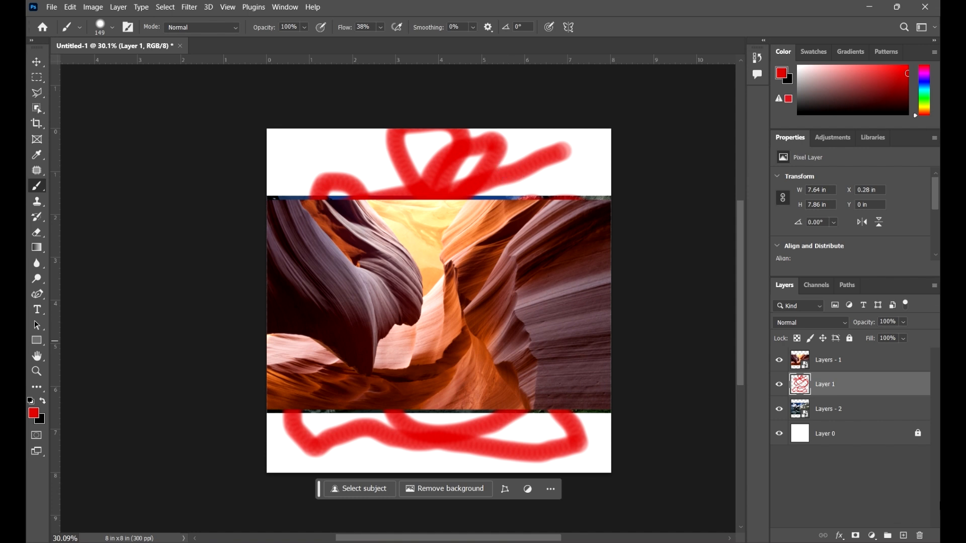
pyautogui.click(863, 369)
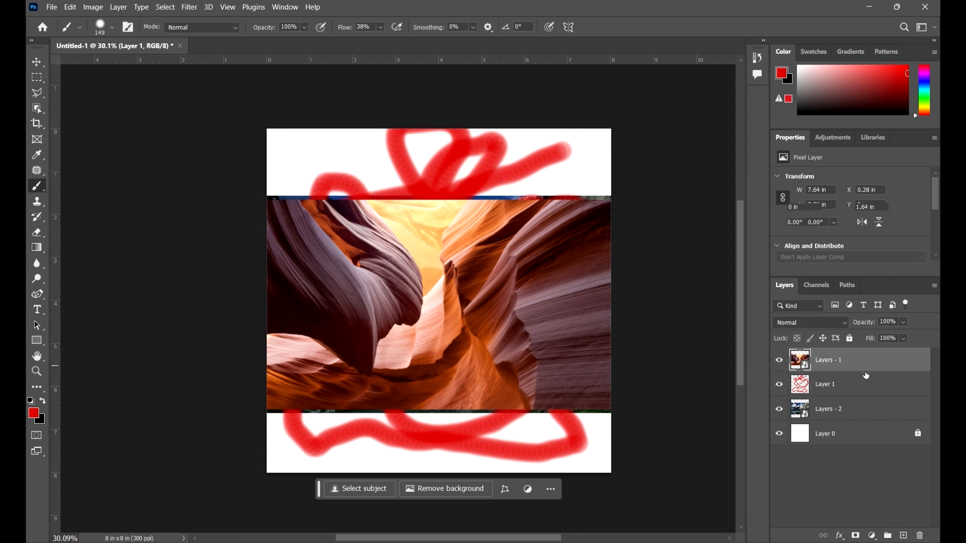
pyautogui.click(780, 361)
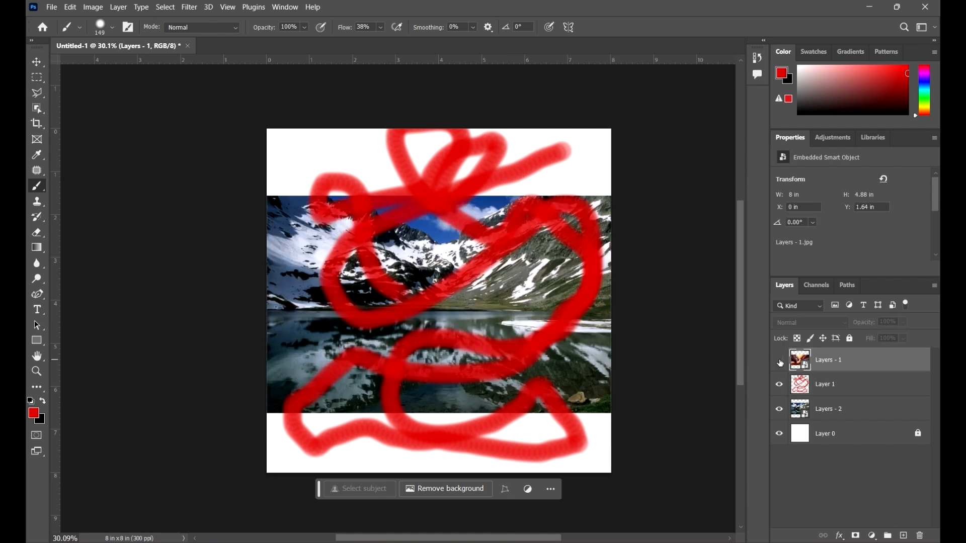
# Toggle the visibility of Layers - 1 repeatedly to compare the canvas with and without it covering the painted Layer 1
pyautogui.click(840, 385)
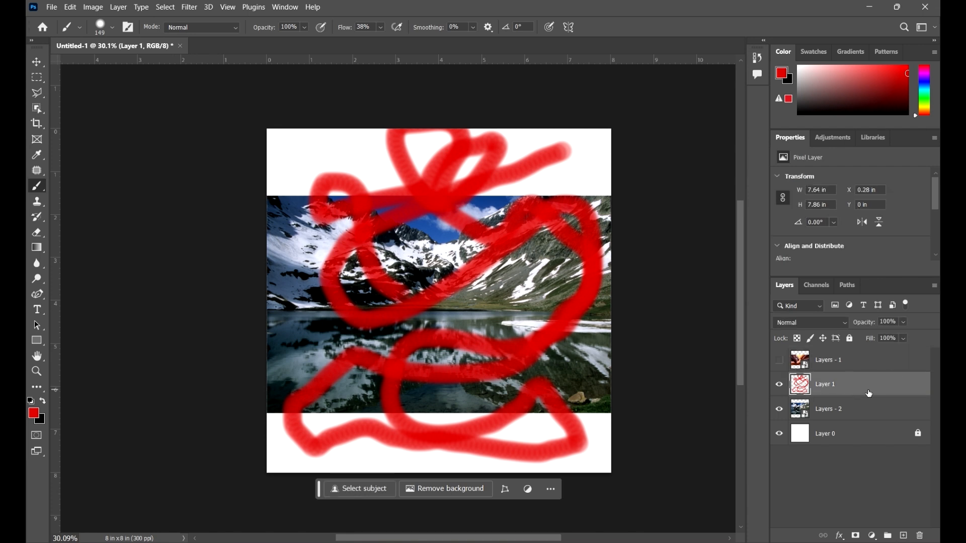
pyautogui.click(779, 363)
pyautogui.click(882, 360)
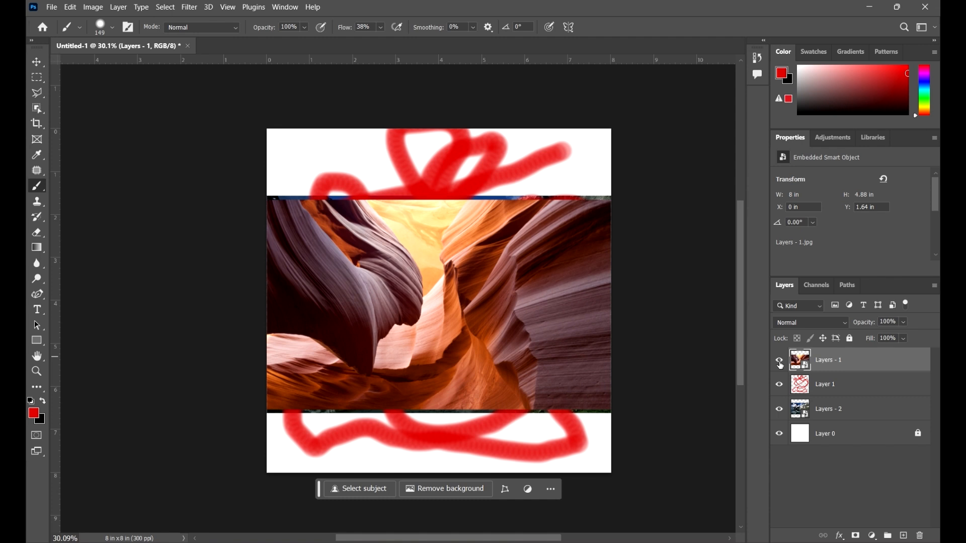
pyautogui.click(780, 362)
pyautogui.click(780, 362)
pyautogui.click(779, 360)
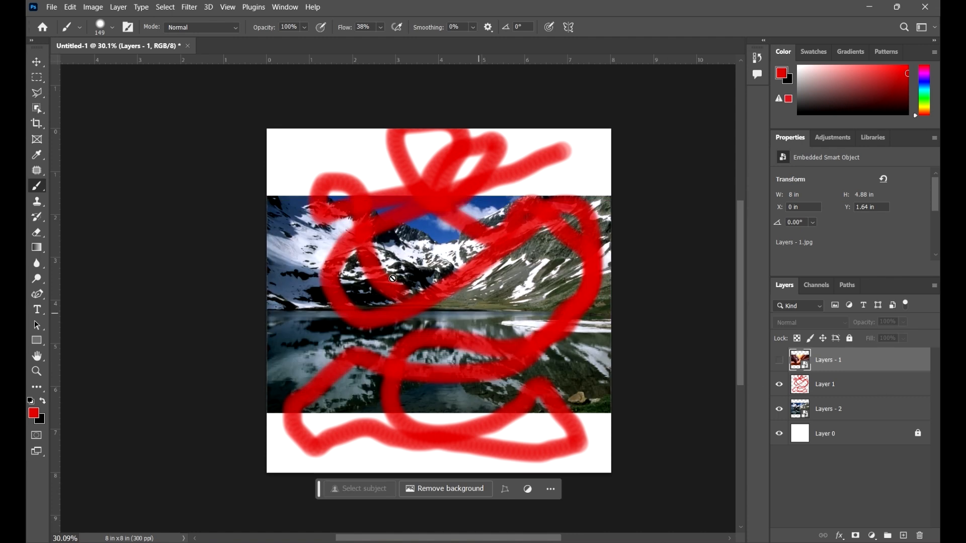
pyautogui.click(868, 386)
pyautogui.click(846, 360)
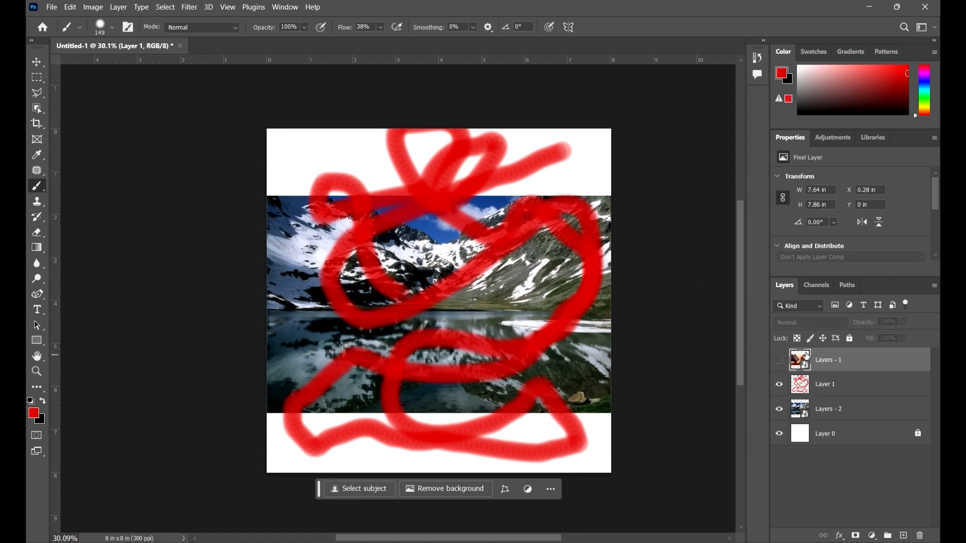
pyautogui.click(780, 360)
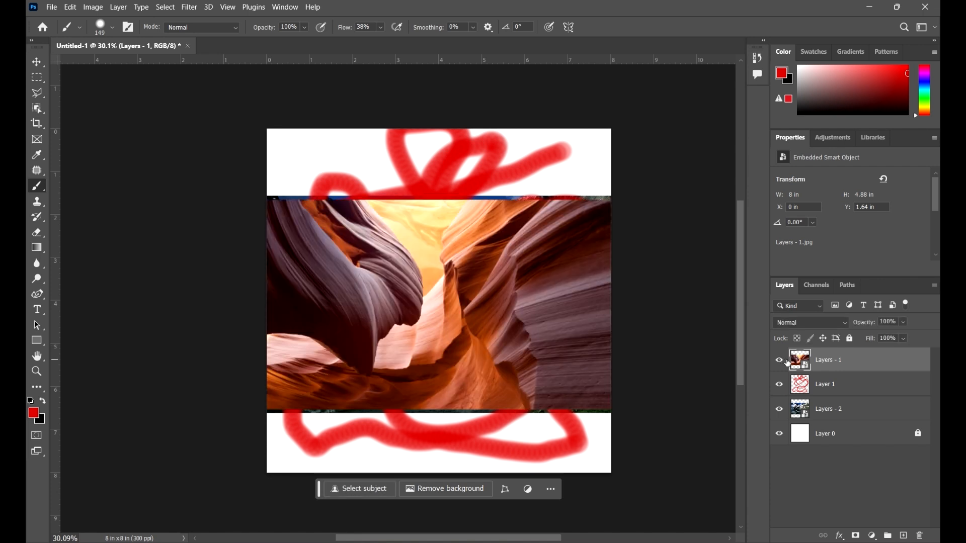
pyautogui.click(781, 361)
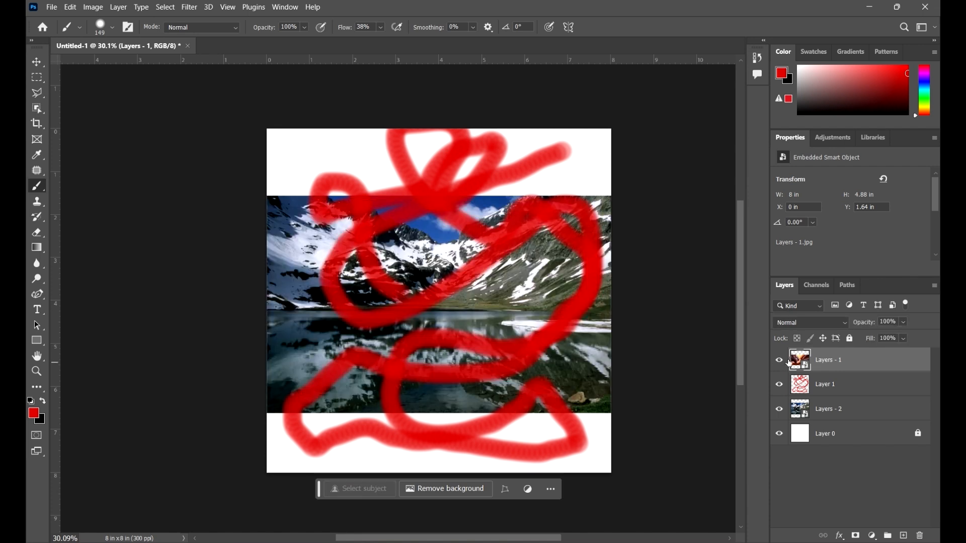
# Make Layers - 1 visible and move the painted Layer 1 above it to the top of the stack
pyautogui.click(781, 361)
pyautogui.click(893, 386)
pyautogui.moveTo(892, 386); pyautogui.dragTo(881, 360)
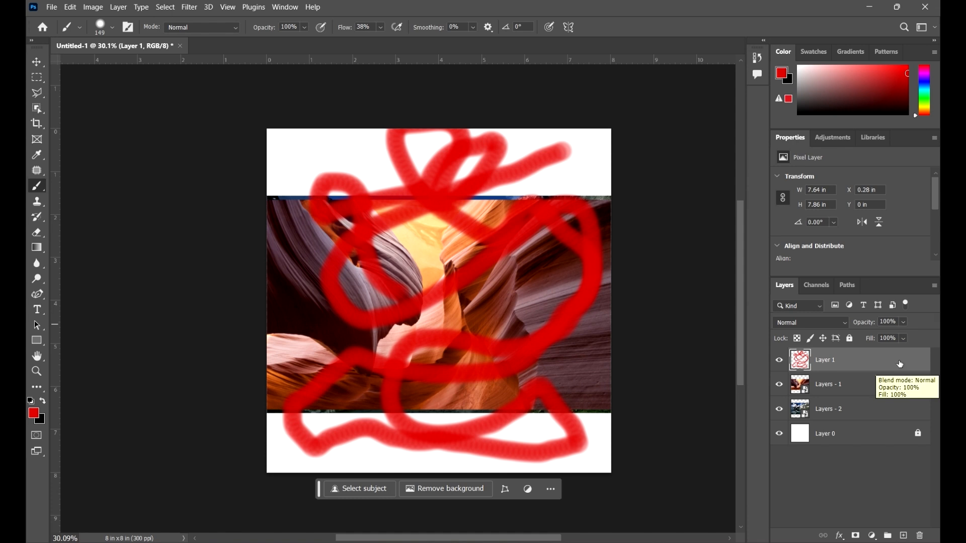
# Try out the opacity slider for Layer 1, leaving the opacity at 100%
pyautogui.click(905, 323)
pyautogui.moveTo(895, 336)
pyautogui.mouseDown()
pyautogui.moveTo(830, 335)
pyautogui.moveTo(925, 334)
pyautogui.mouseUp()
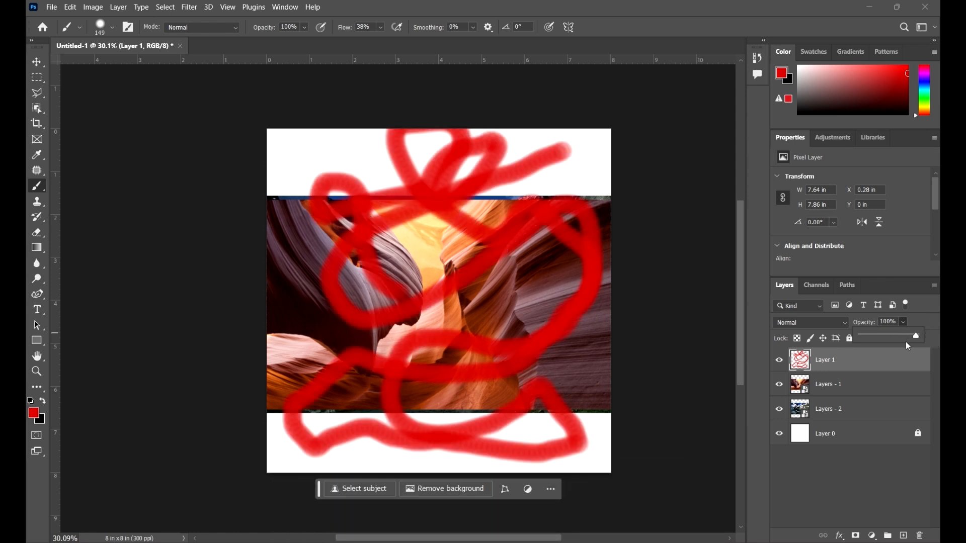
pyautogui.click(939, 322)
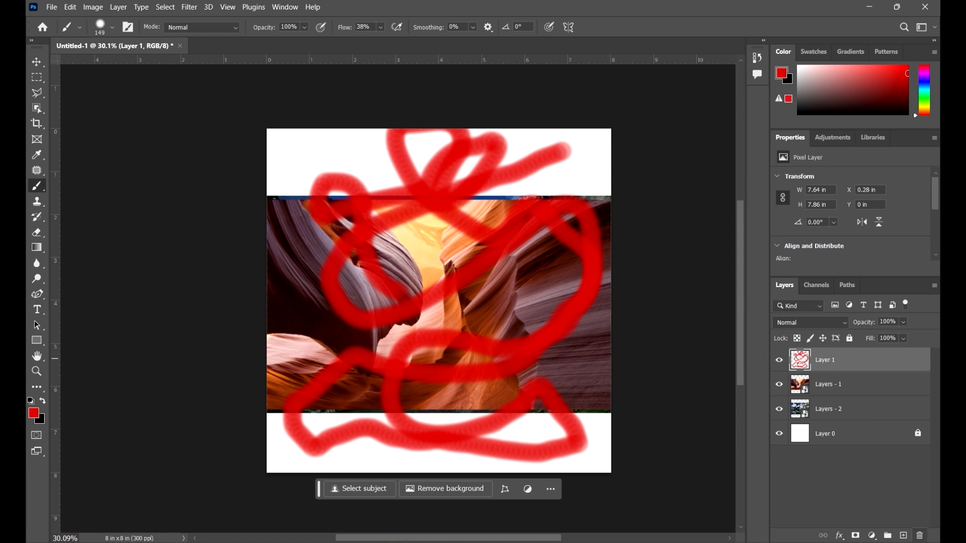
# Delete the painted Layer 1 and undo the deletion
pyautogui.click(921, 536)
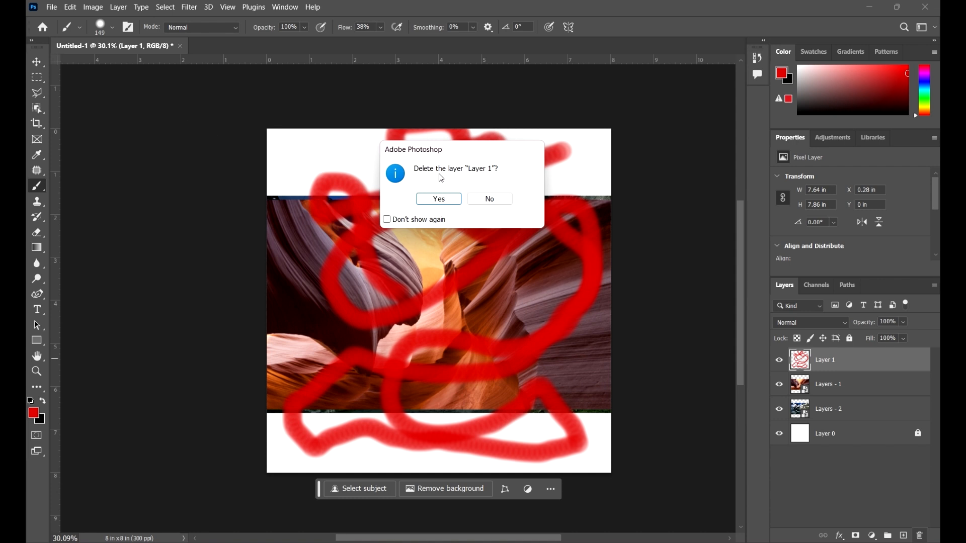
pyautogui.click(436, 199)
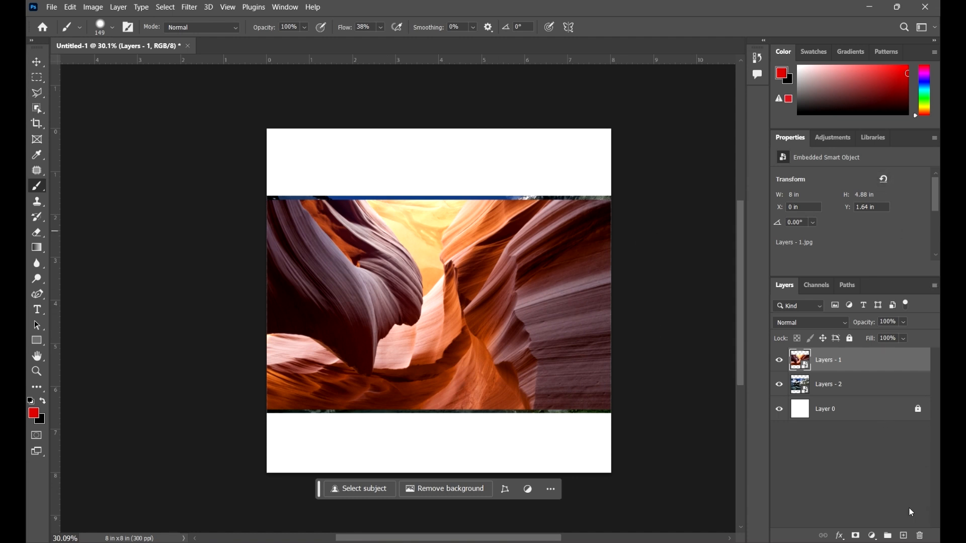
pyautogui.hotkey('ctrl', 'z')
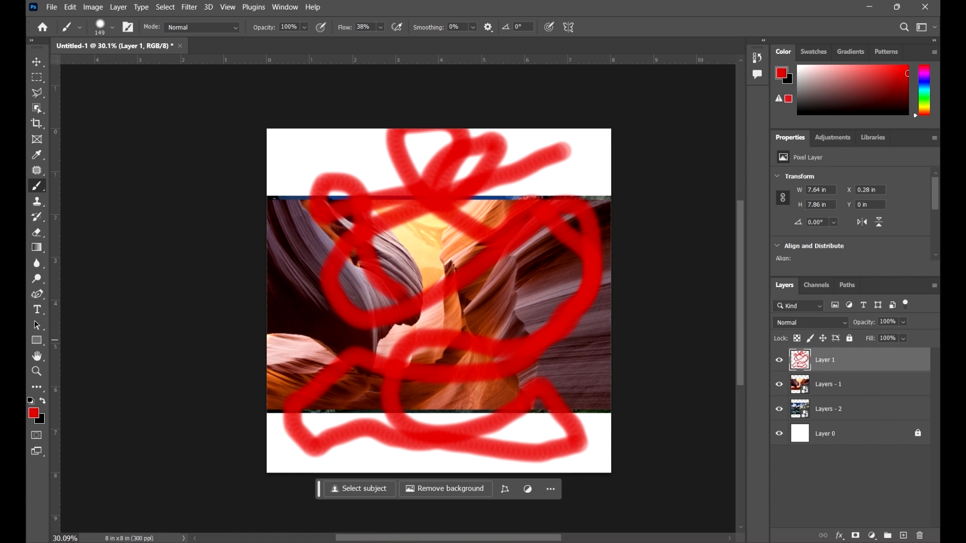
# Add a long run of new blank layers above Layer 1, up to Layer 22
pyautogui.click(904, 536)
pyautogui.click(903, 536)
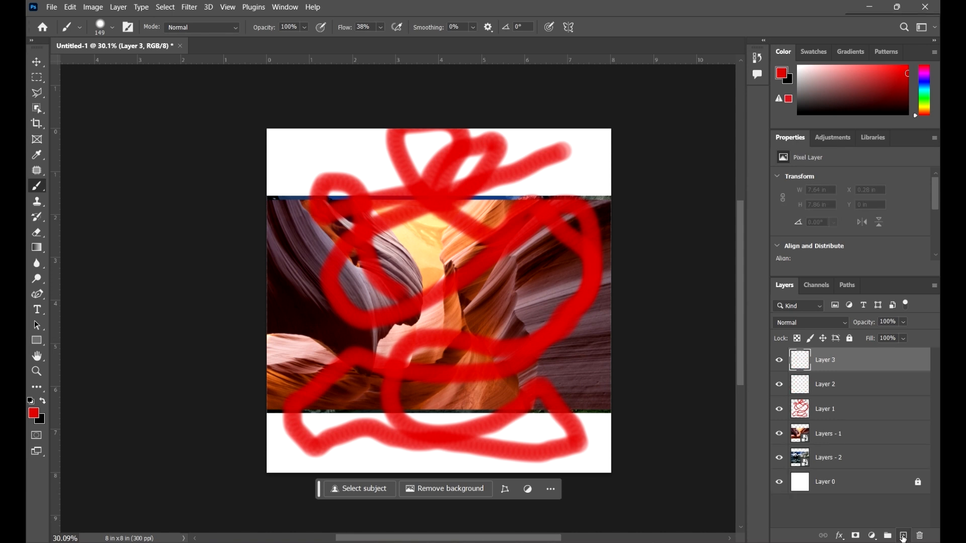
pyautogui.click(904, 536)
pyautogui.click(904, 536)
pyautogui.click(904, 535)
pyautogui.click(904, 535)
pyautogui.click(903, 536)
pyautogui.click(904, 536)
pyautogui.click(904, 536)
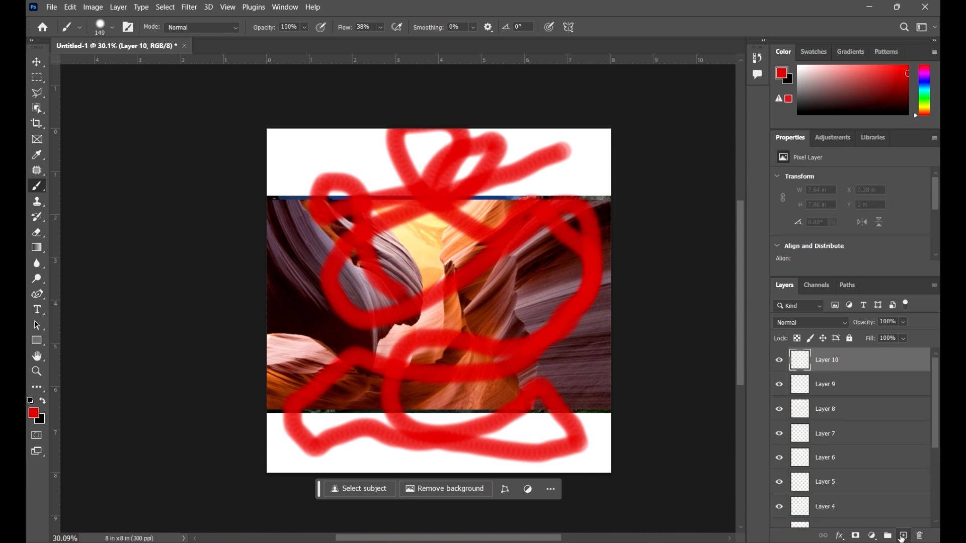
pyautogui.click(904, 536)
pyautogui.click(904, 535)
pyautogui.click(904, 536)
pyautogui.click(904, 536)
pyautogui.click(904, 536)
pyautogui.click(904, 536)
pyautogui.click(904, 536)
pyautogui.click(903, 536)
pyautogui.click(904, 536)
pyautogui.click(903, 536)
# Select the range of blank layers from Layer 22 down to Layer 2, and drop that selection by selecting only Layer 1
pyautogui.scroll(-10, 894, 423)
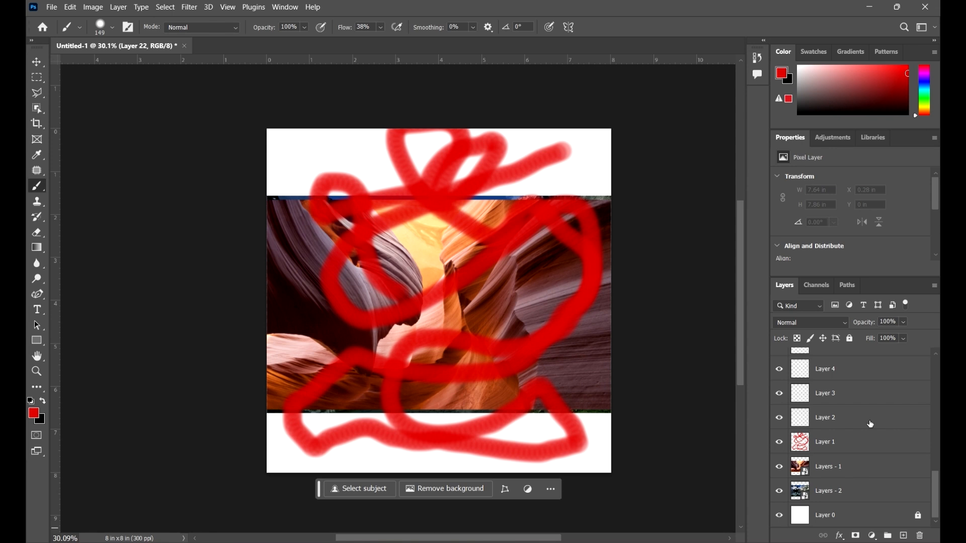
pyautogui.keyDown('shift'); pyautogui.click(871, 420); pyautogui.keyUp('shift')
pyautogui.scroll(5, 878, 427)
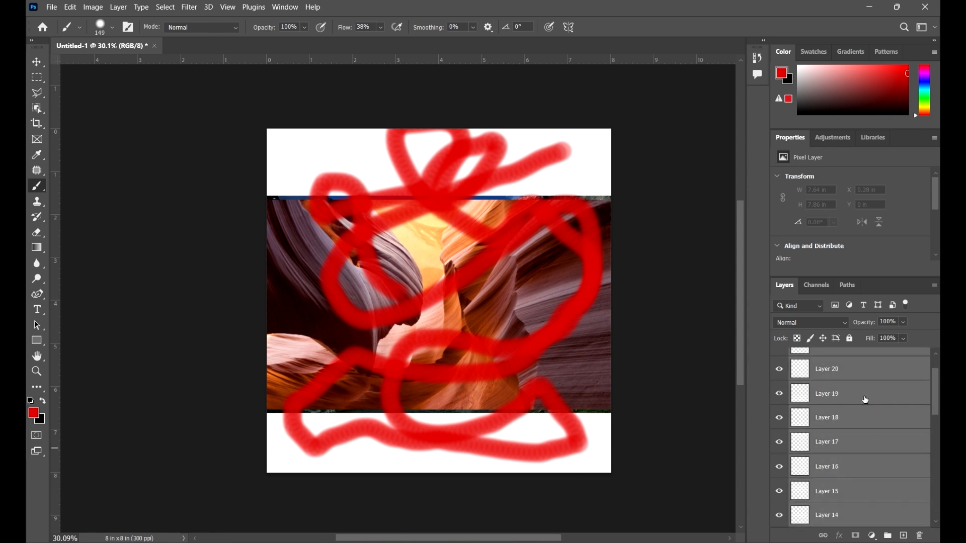
pyautogui.scroll(-5, 870, 408)
pyautogui.click(892, 445)
# Select all blank layers from Layer 22 down to Layer 2 as one range and delete them
pyautogui.scroll(10, 871, 410)
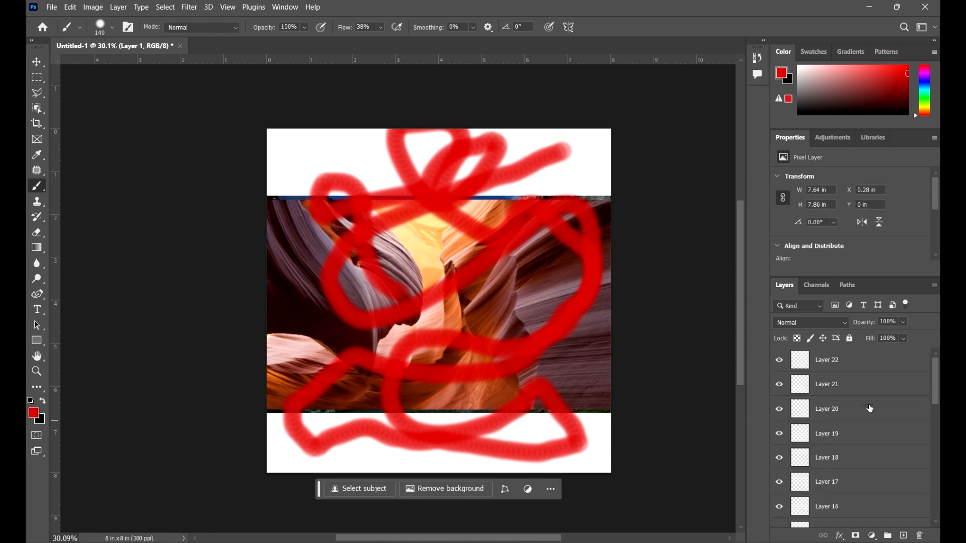
pyautogui.click(878, 360)
pyautogui.scroll(-10, 875, 363)
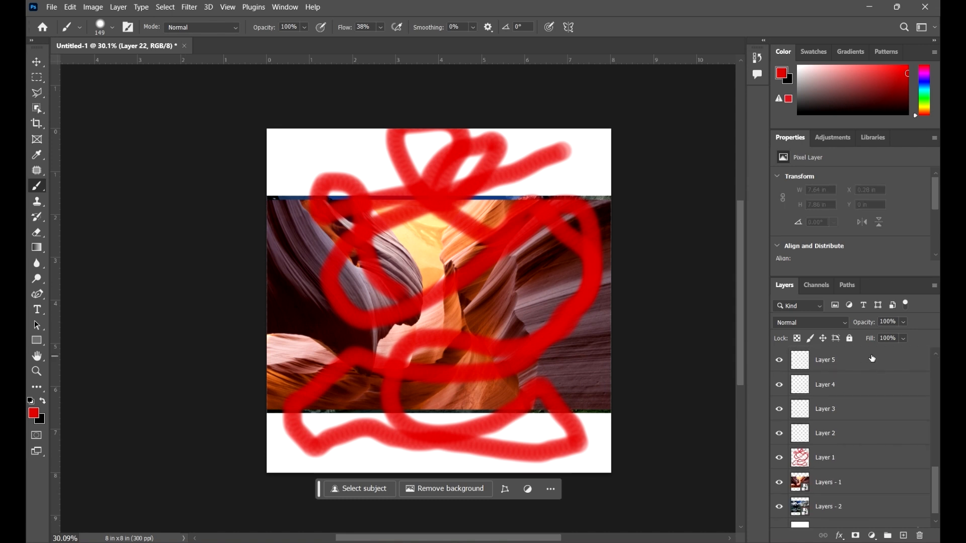
pyautogui.keyDown('shift'); pyautogui.click(864, 440); pyautogui.keyUp('shift')
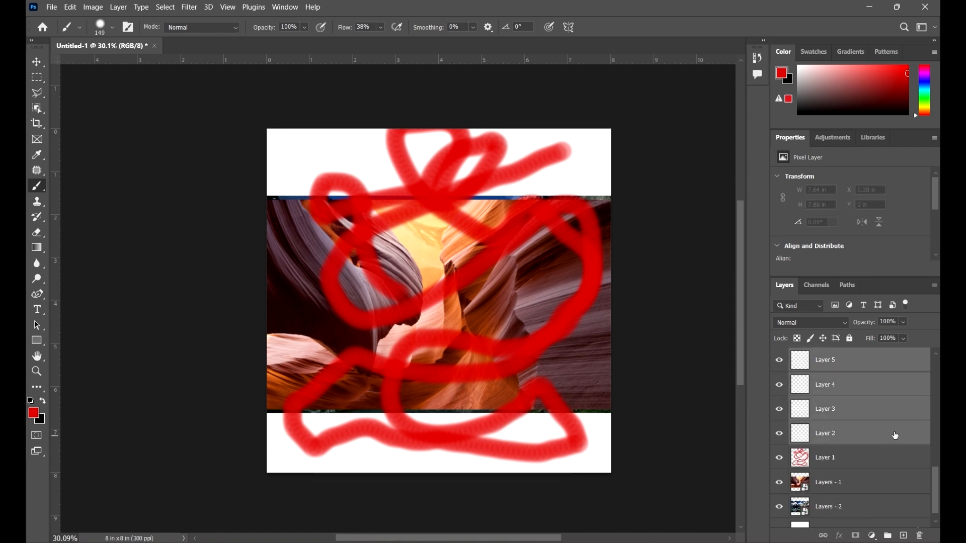
pyautogui.click(920, 536)
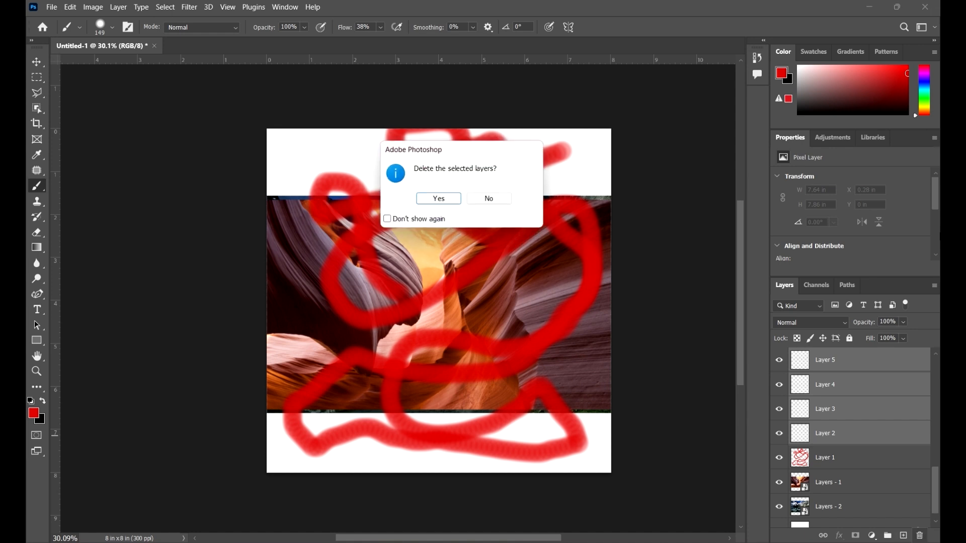
pyautogui.click(457, 201)
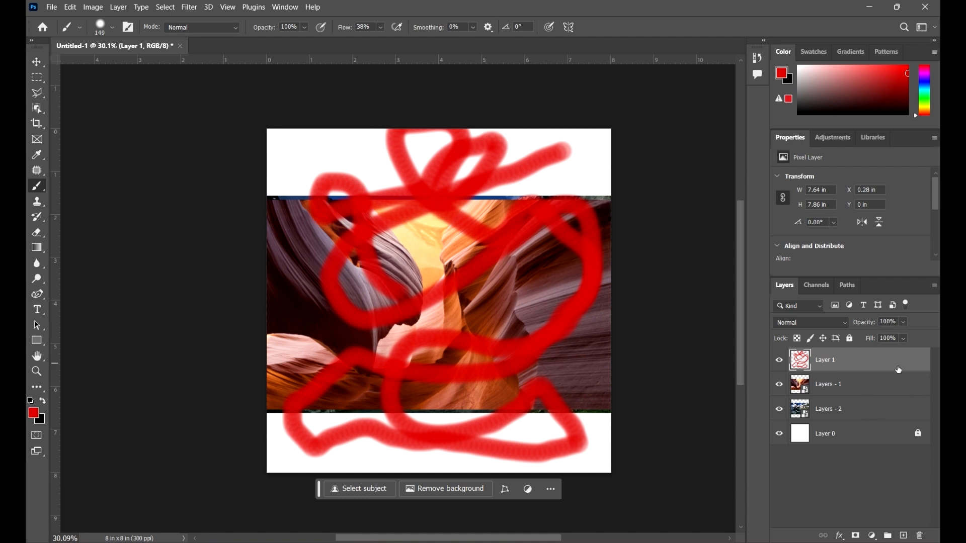
# Select Layer 1 and Layers - 1 together and combine them into a new group
pyautogui.keyDown('shift'); pyautogui.click(890, 385); pyautogui.keyUp('shift')
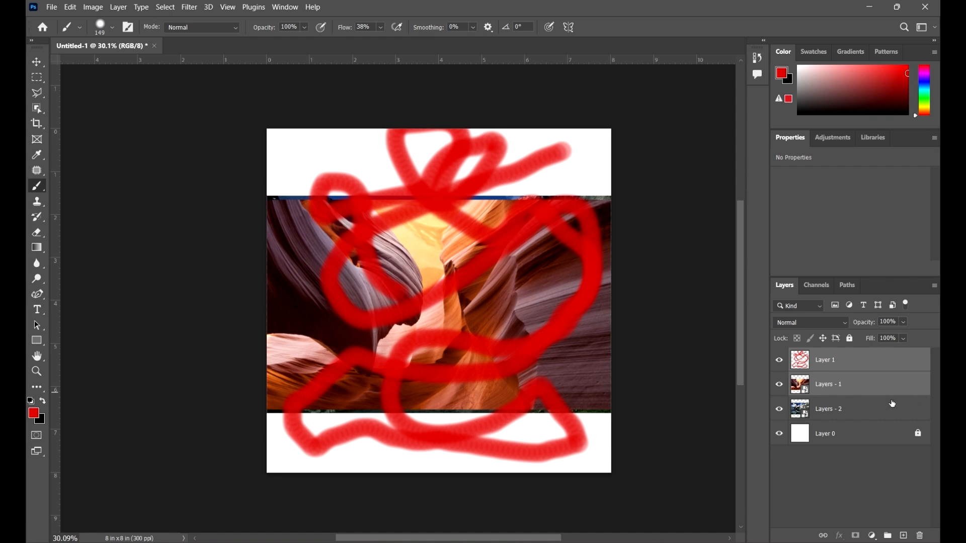
pyautogui.moveTo(872, 364); pyautogui.dragTo(889, 536)
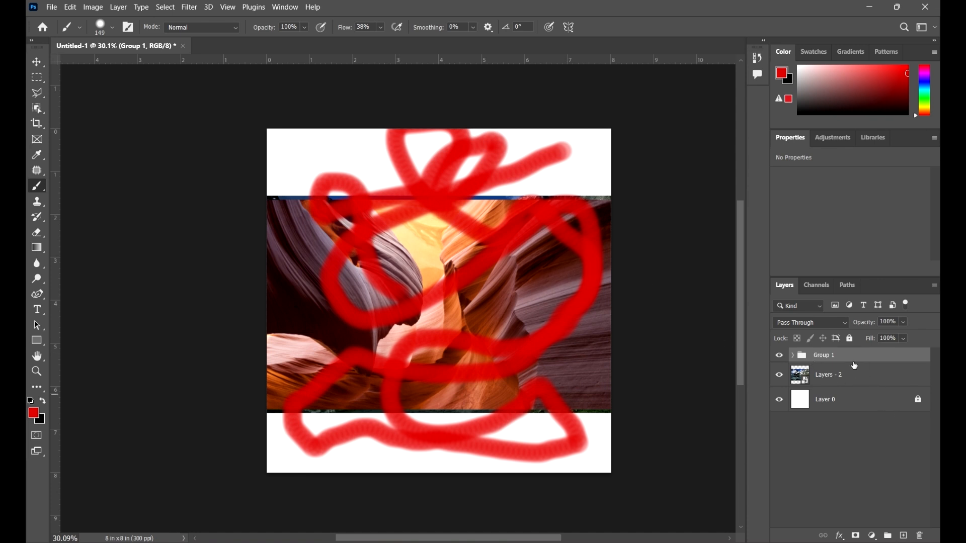
# Open the names of Group 1 and Layers - 2 for editing and leave them without renaming
pyautogui.doubleClick(823, 357)
pyautogui.click(835, 355)
pyautogui.click(832, 379)
pyautogui.doubleClick(830, 375)
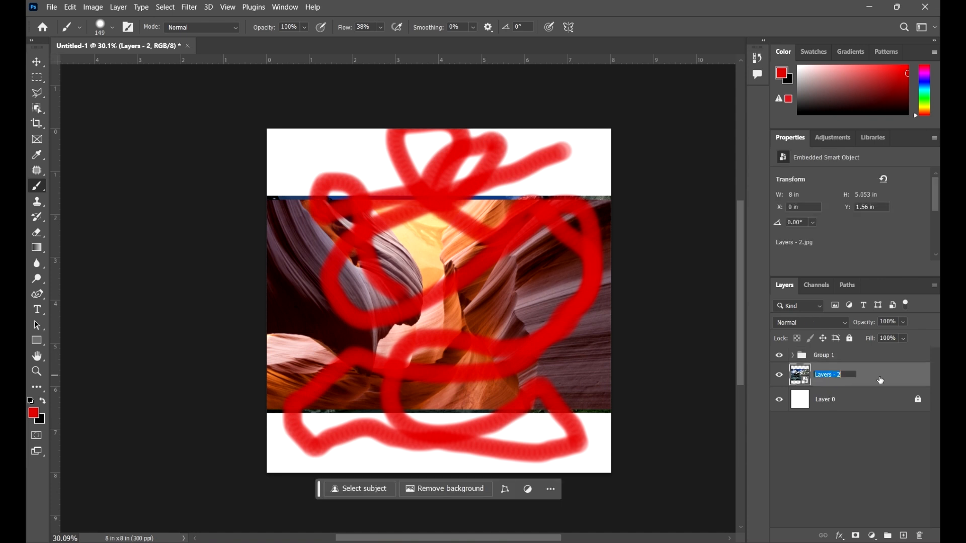
pyautogui.click(830, 377)
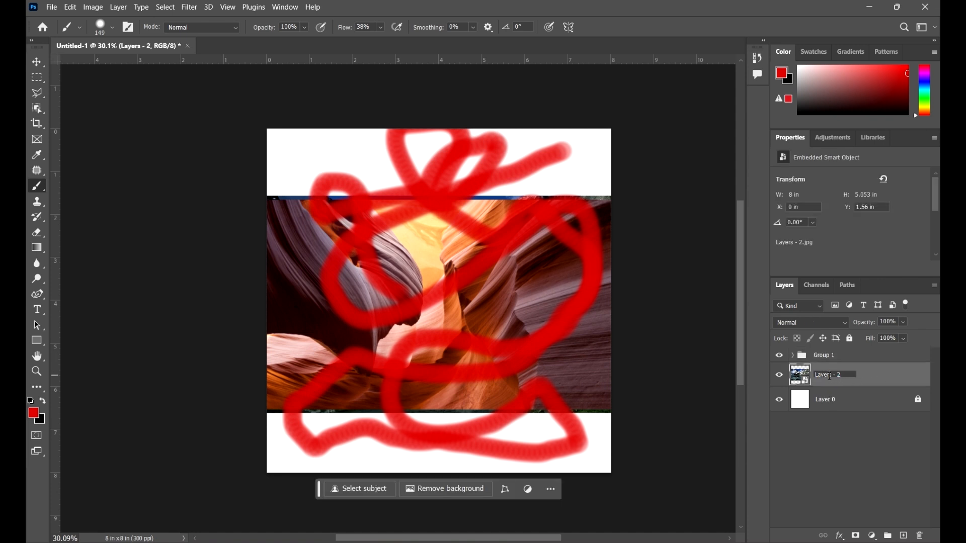
pyautogui.click(865, 416)
# Select Group 1 and toggle its visibility off and on to check which canvas content it controls
pyautogui.click(846, 358)
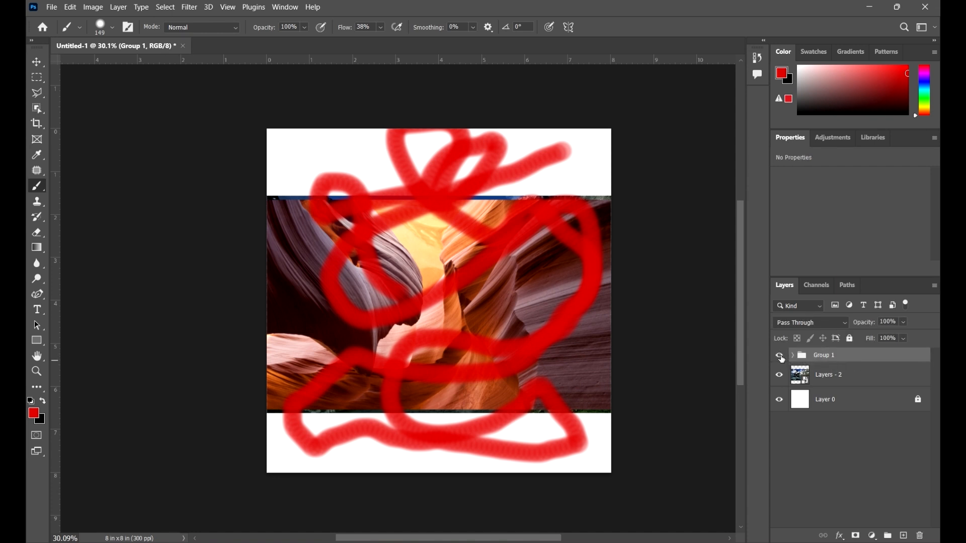
pyautogui.click(781, 357)
pyautogui.click(780, 357)
# Expand Group 1, select Layer 1 and Layers - 1 inside it in turn, and collapse the group
pyautogui.click(793, 356)
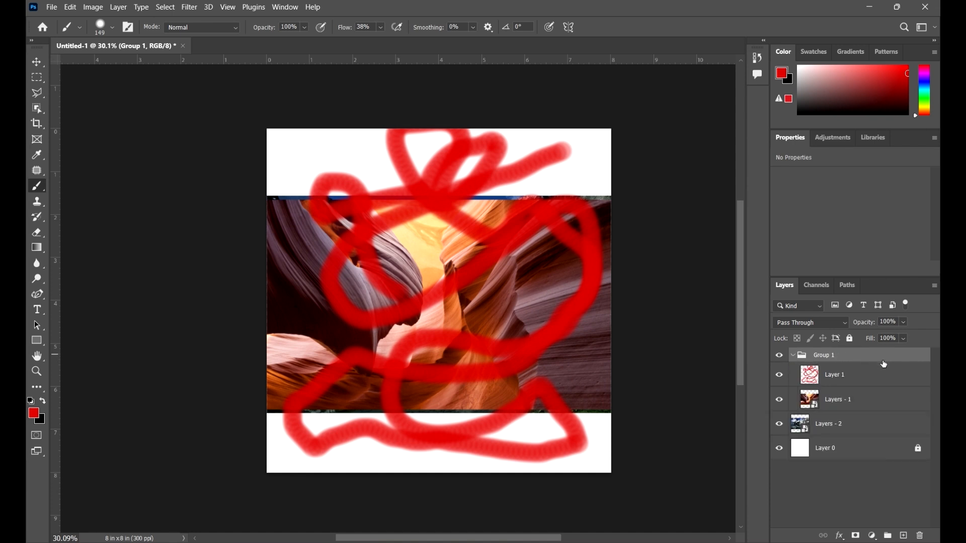
pyautogui.click(862, 373)
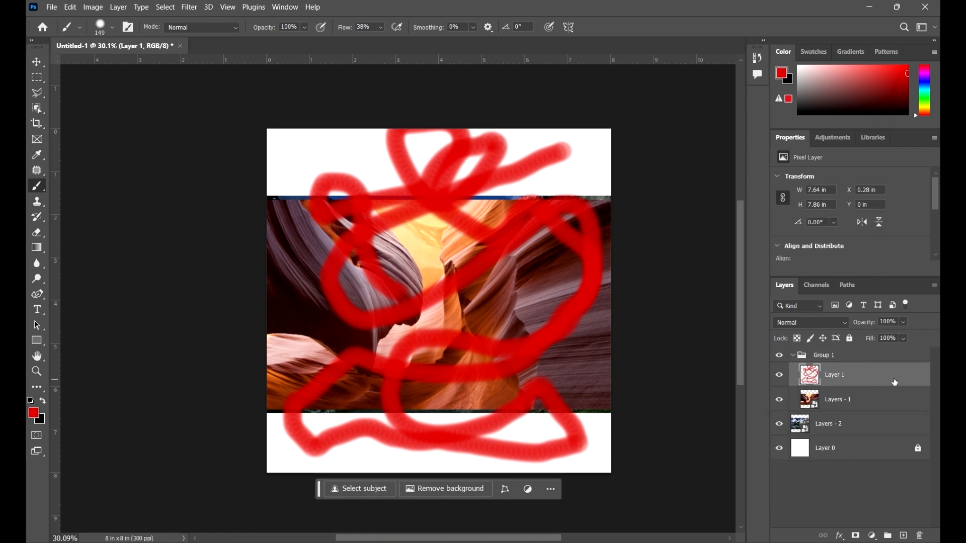
pyautogui.click(876, 401)
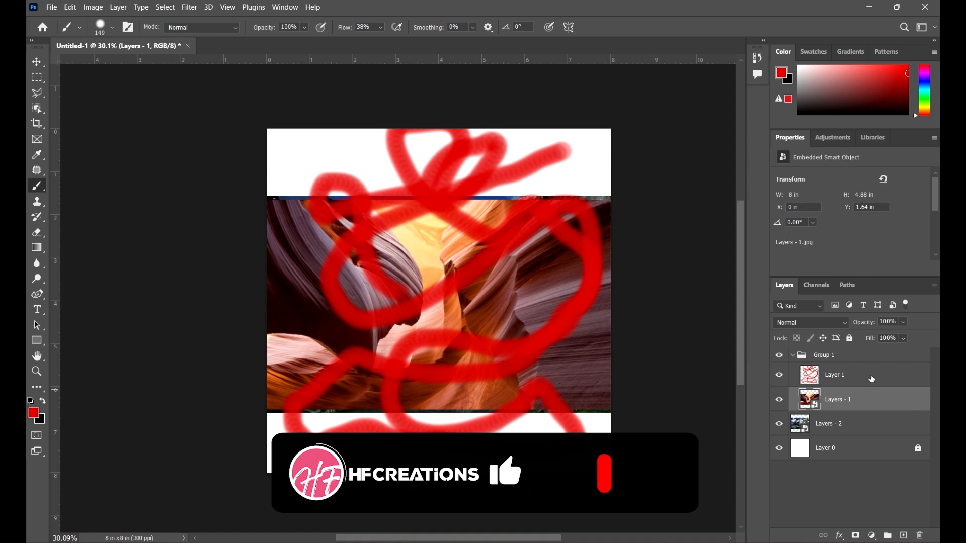
pyautogui.click(871, 379)
pyautogui.click(793, 356)
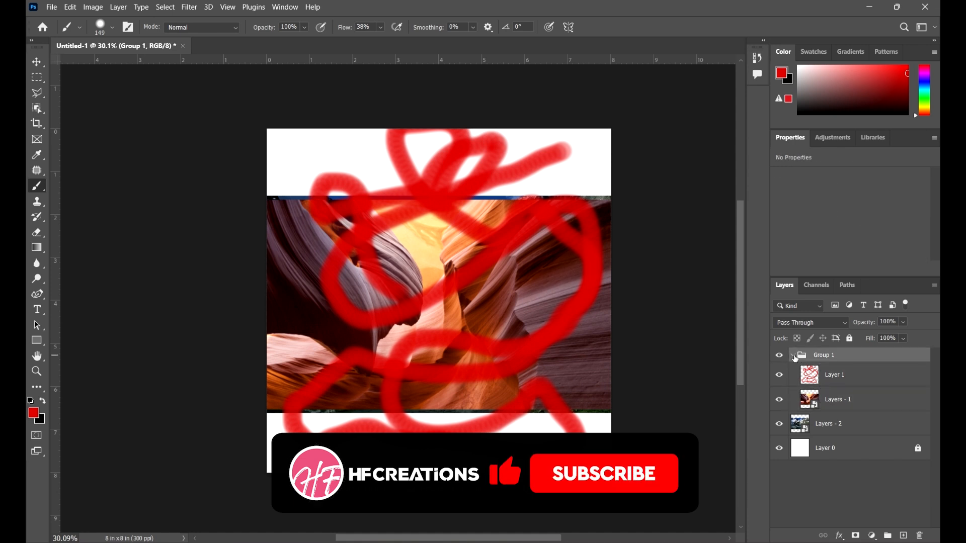
# With the Move tool, set Auto-Select to Layer and shift the painted Layer 1 slightly left to about X 0.18 in
pyautogui.click(41, 63)
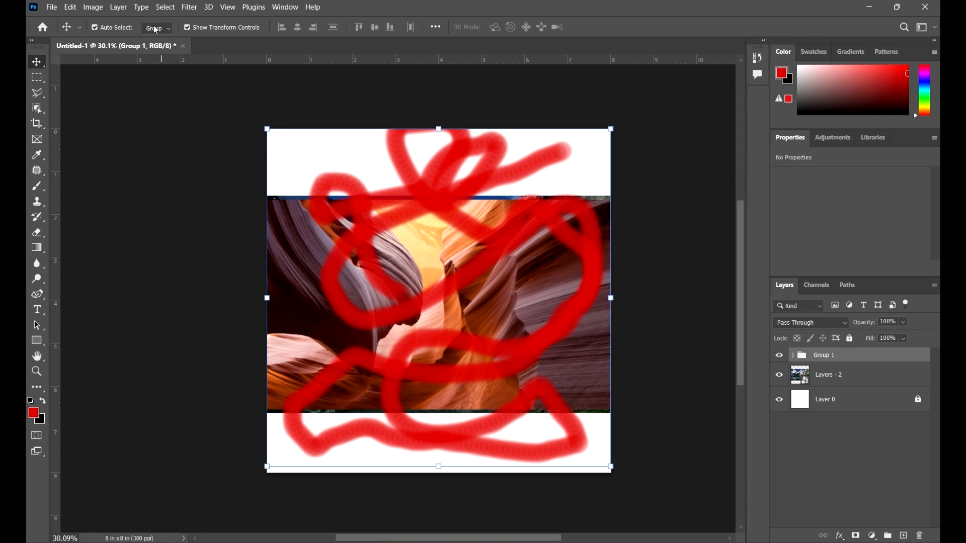
pyautogui.click(169, 31)
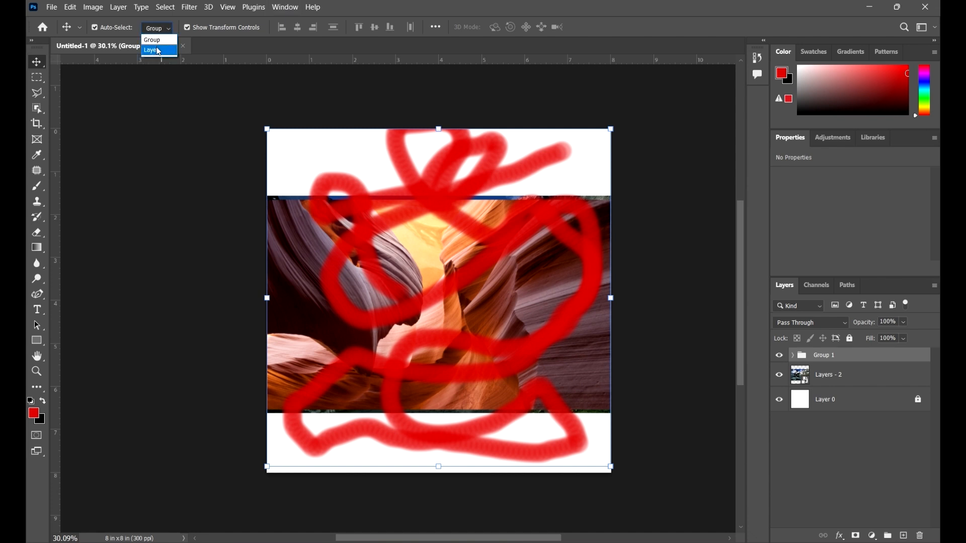
pyautogui.click(159, 50)
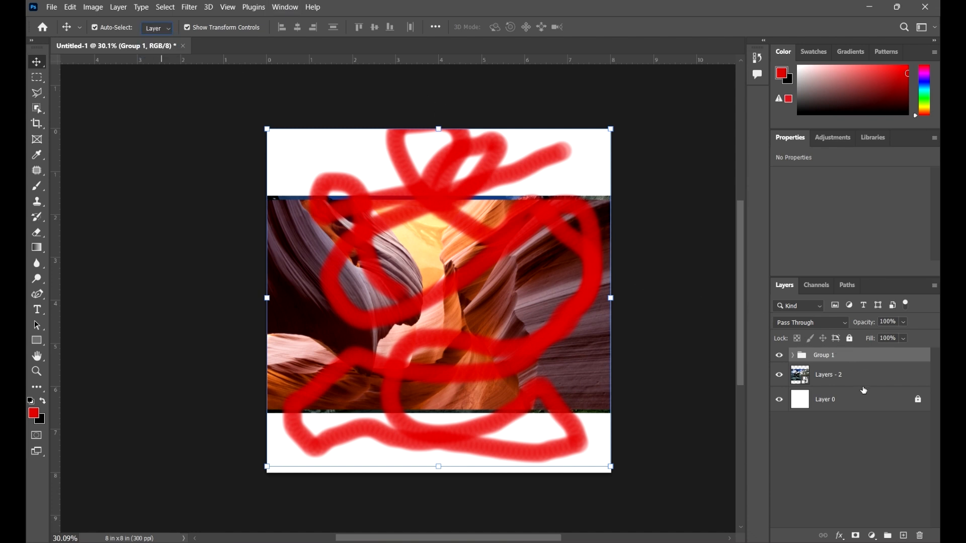
pyautogui.click(847, 452)
pyautogui.click(538, 228)
pyautogui.moveTo(538, 228)
pyautogui.mouseDown()
pyautogui.moveTo(545, 283)
pyautogui.moveTo(581, 231)
pyautogui.moveTo(551, 229)
pyautogui.mouseUp()
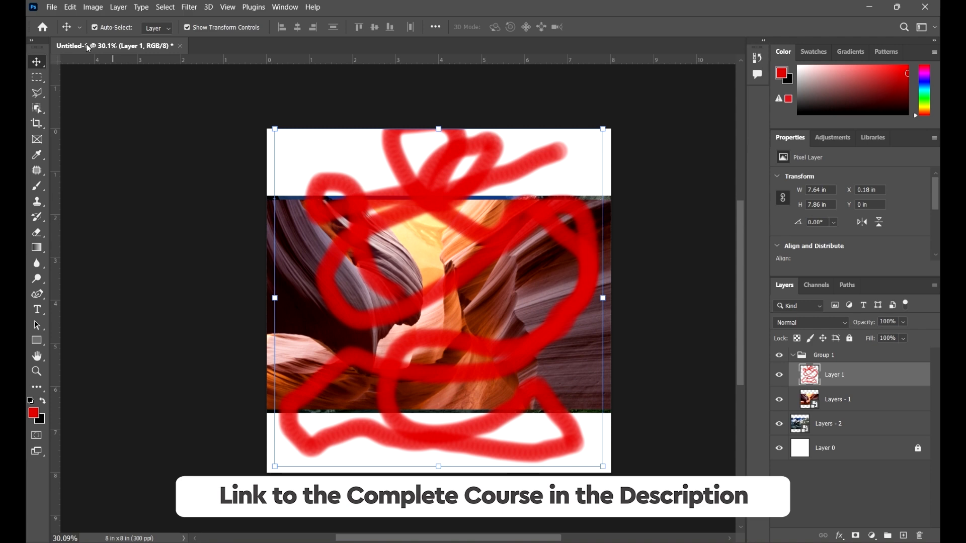
# Set Auto-Select to Group and move Group 1 about 0.31 in down the canvas
pyautogui.click(169, 29)
pyautogui.click(172, 37)
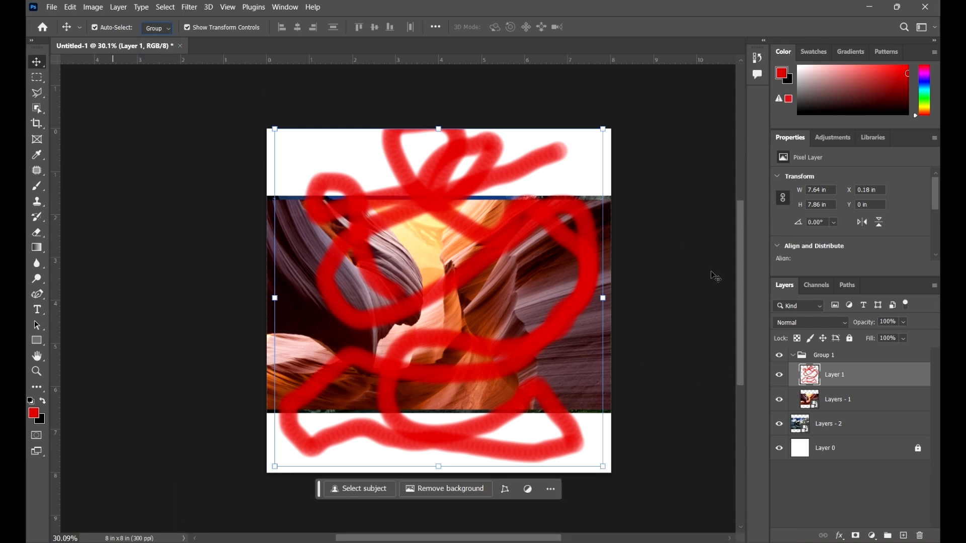
pyautogui.moveTo(548, 240); pyautogui.dragTo(527, 253)
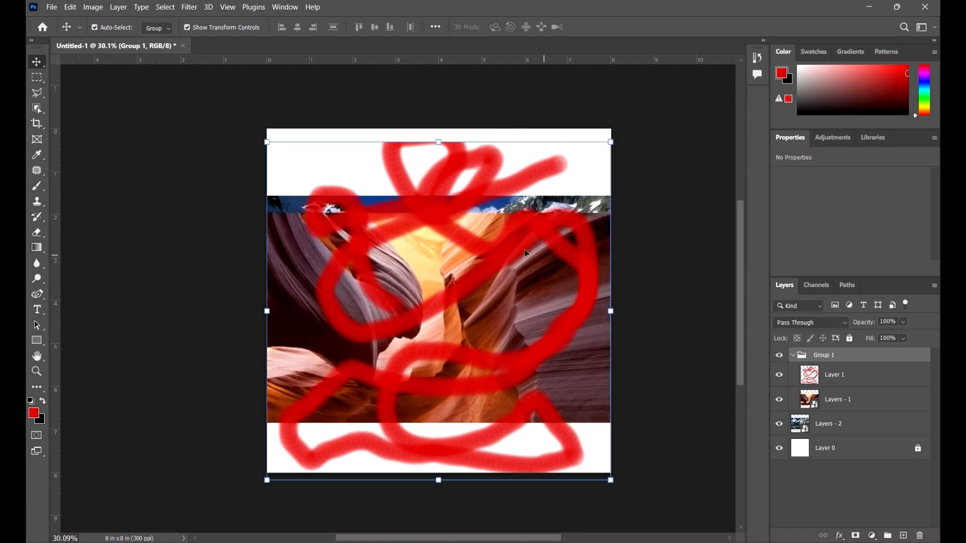
# Set Auto-Select to Layer and reposition Layer 1 and Layers - 1 independently of each other on the canvas
pyautogui.click(152, 31)
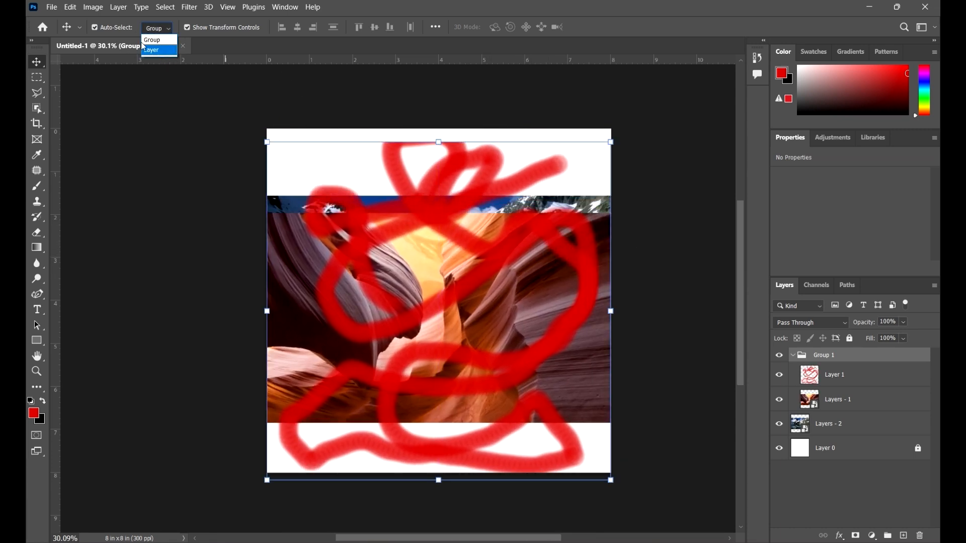
pyautogui.click(160, 50)
pyautogui.click(435, 202)
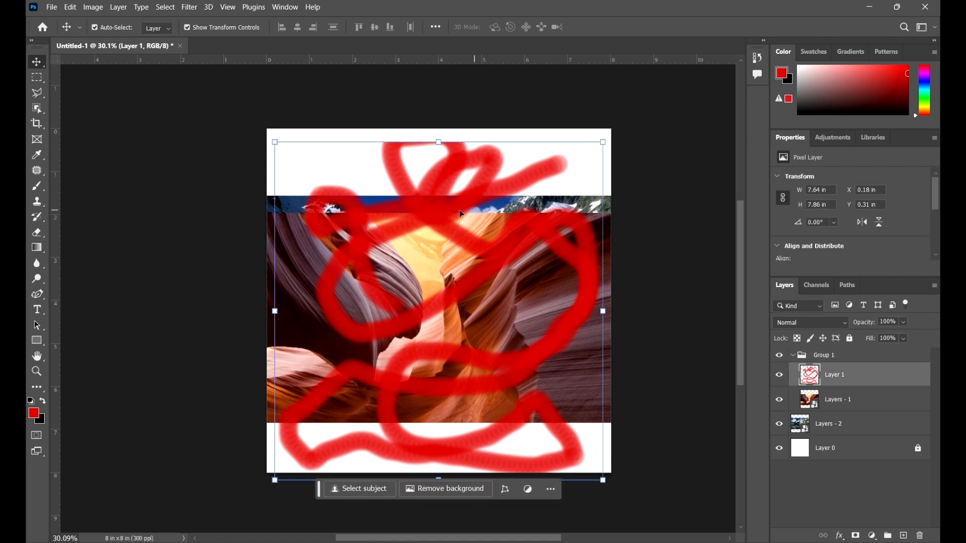
pyautogui.moveTo(435, 202)
pyautogui.mouseDown()
pyautogui.moveTo(509, 195)
pyautogui.moveTo(475, 217)
pyautogui.moveTo(454, 216)
pyautogui.mouseUp()
pyautogui.click(295, 252)
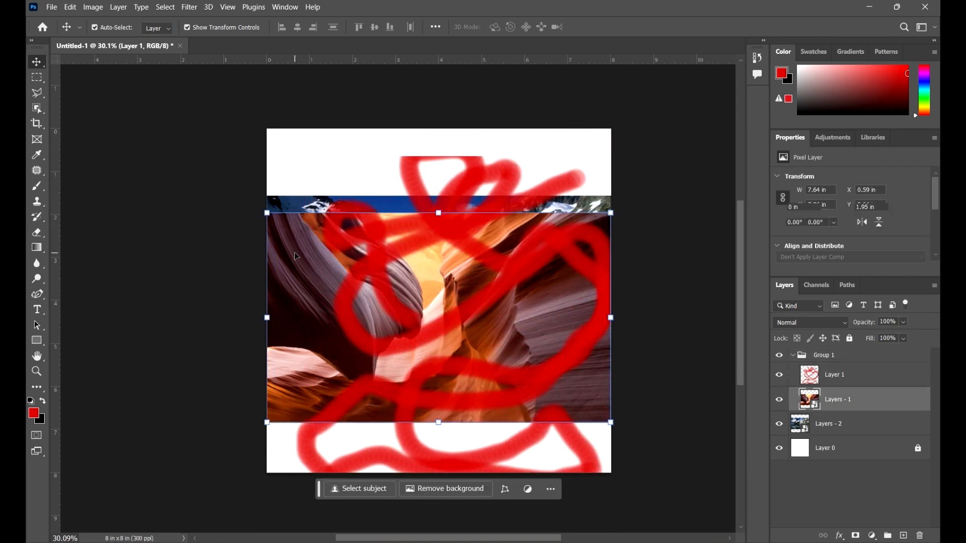
pyautogui.moveTo(300, 266)
pyautogui.mouseDown()
pyautogui.moveTo(279, 251)
pyautogui.moveTo(304, 239)
pyautogui.mouseUp()
# Set Auto-Select to Group, move Group 1 as a unit toward the canvas's upper-left corner, and select Layers - 2 on the canvas
pyautogui.click(158, 28)
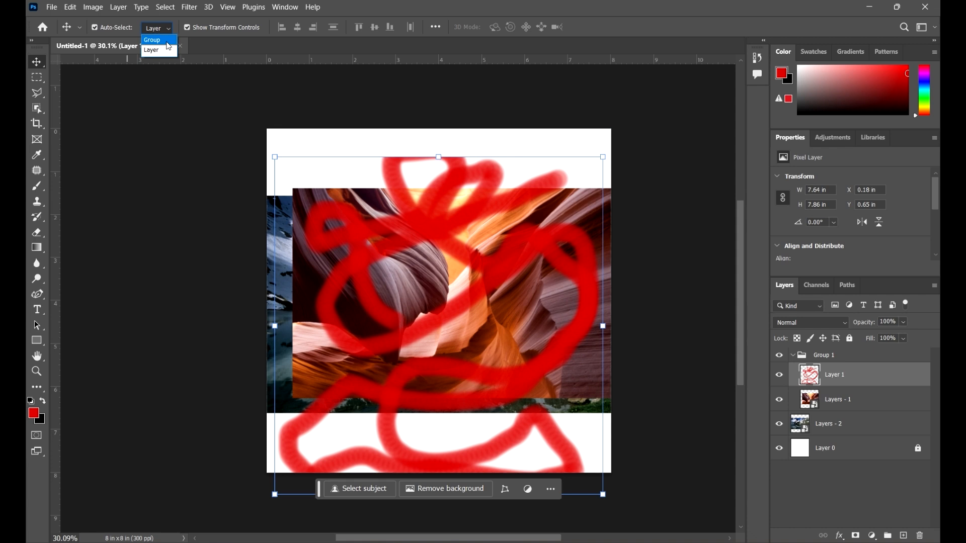
pyautogui.click(168, 41)
pyautogui.moveTo(488, 302); pyautogui.dragTo(467, 310)
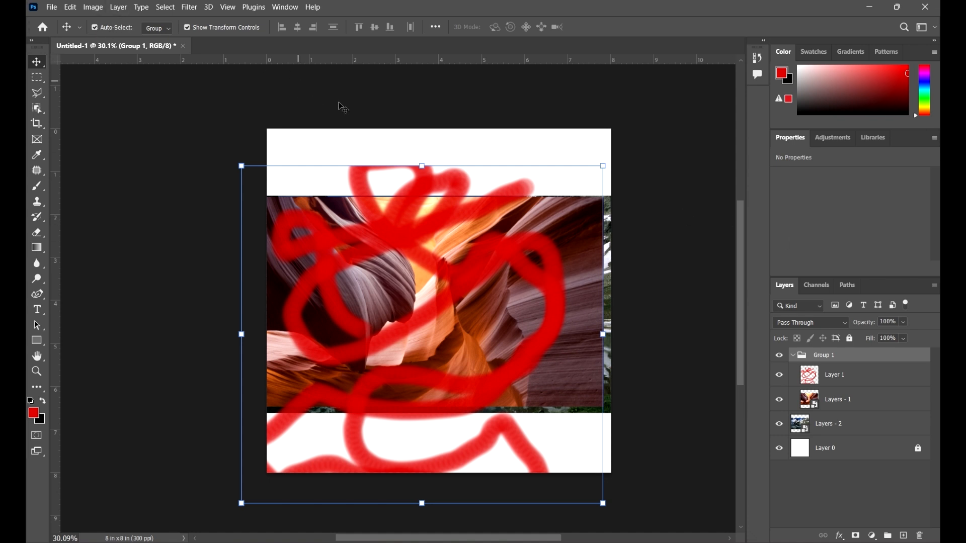
pyautogui.click(706, 194)
pyautogui.moveTo(551, 353); pyautogui.dragTo(517, 291)
pyautogui.click(604, 327)
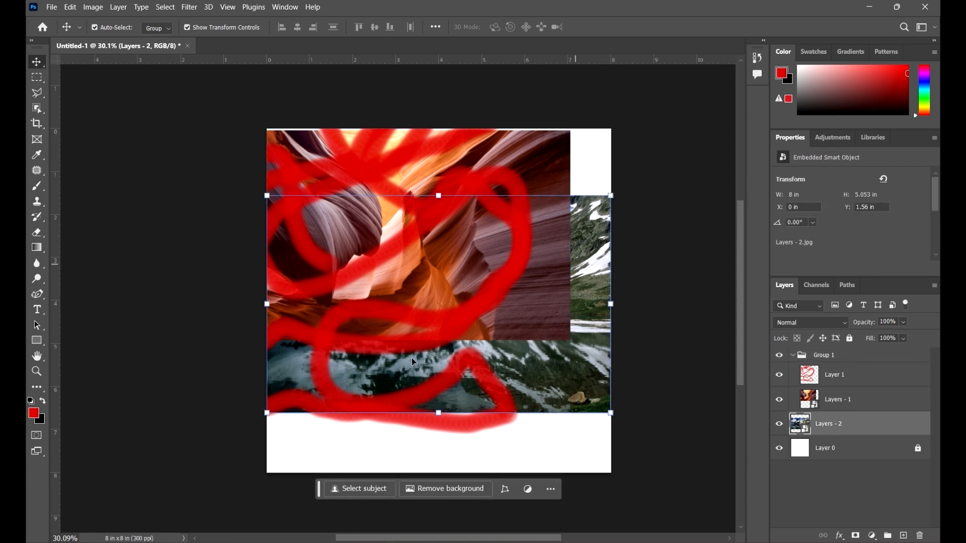
# With Auto-Select set to Group, lower Layers - 2 about 0.9 in and reposition Group 1 down and to the left on the canvas
pyautogui.click(553, 374)
pyautogui.click(515, 236)
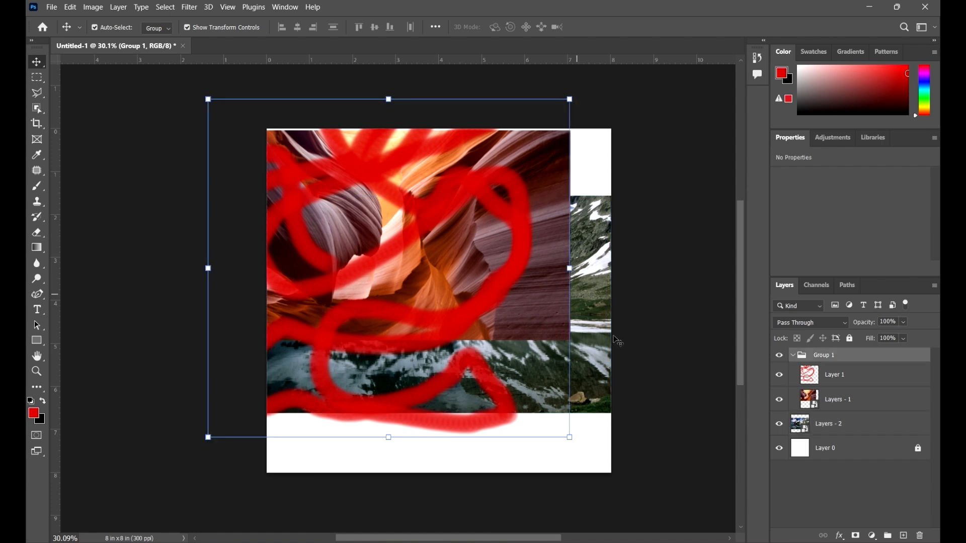
pyautogui.click(596, 342)
pyautogui.moveTo(589, 356); pyautogui.dragTo(589, 395)
pyautogui.click(473, 270)
pyautogui.moveTo(487, 205)
pyautogui.mouseDown()
pyautogui.moveTo(503, 209)
pyautogui.moveTo(499, 220)
pyautogui.mouseUp()
pyautogui.moveTo(525, 273); pyautogui.dragTo(482, 274)
# Set Auto-Select to Layer and reposition Layer 1 to X -1.48 in, Y 0.4 in, Layers - 1 up and right, and Layers - 2 to Y 2.61 in
pyautogui.click(157, 29)
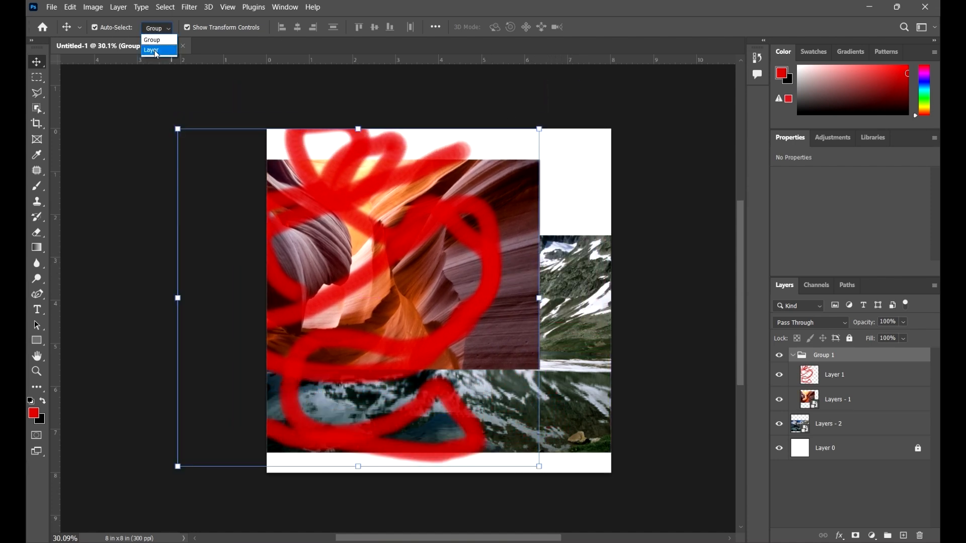
pyautogui.click(154, 45)
pyautogui.click(477, 292)
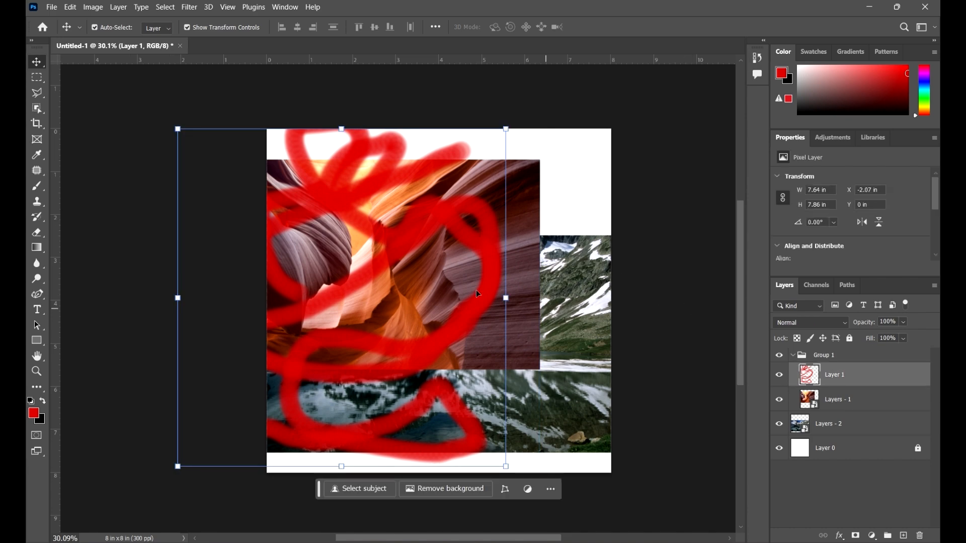
pyautogui.moveTo(484, 235); pyautogui.dragTo(513, 252)
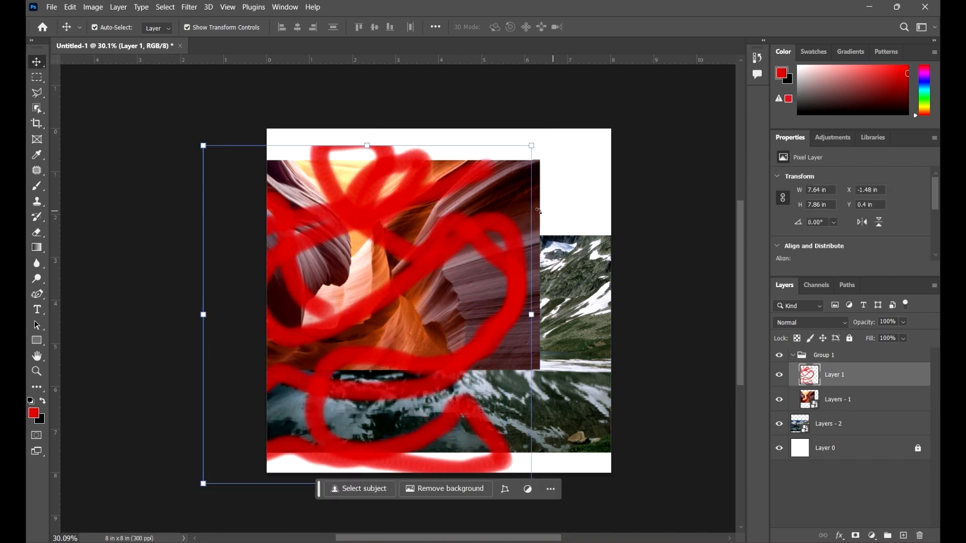
pyautogui.click(526, 195)
pyautogui.moveTo(527, 195); pyautogui.dragTo(544, 186)
pyautogui.moveTo(578, 295); pyautogui.dragTo(578, 302)
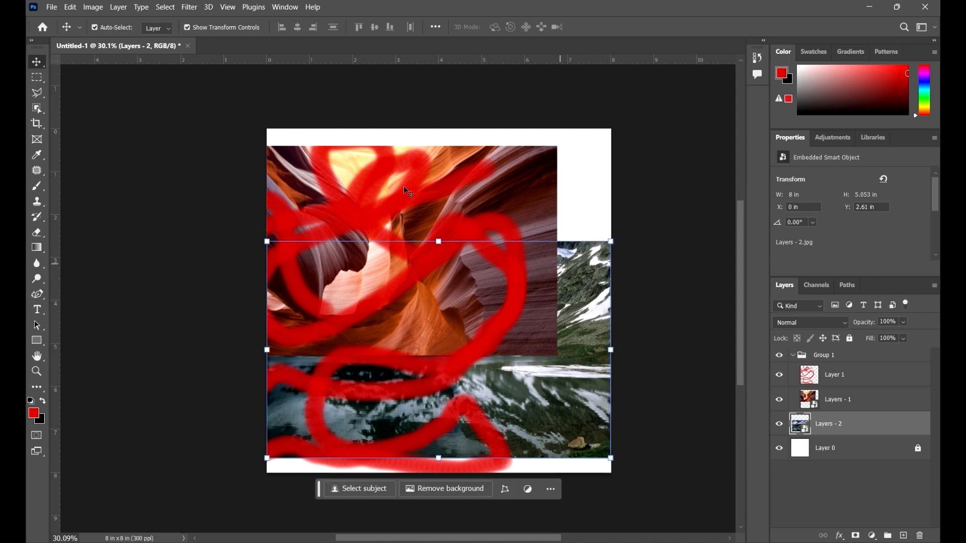
# Set Auto-Select to Group, turn Auto-Select off, and move the selected Layers - 2 to about X -0.15 in, Y 2.75 in
pyautogui.click(159, 31)
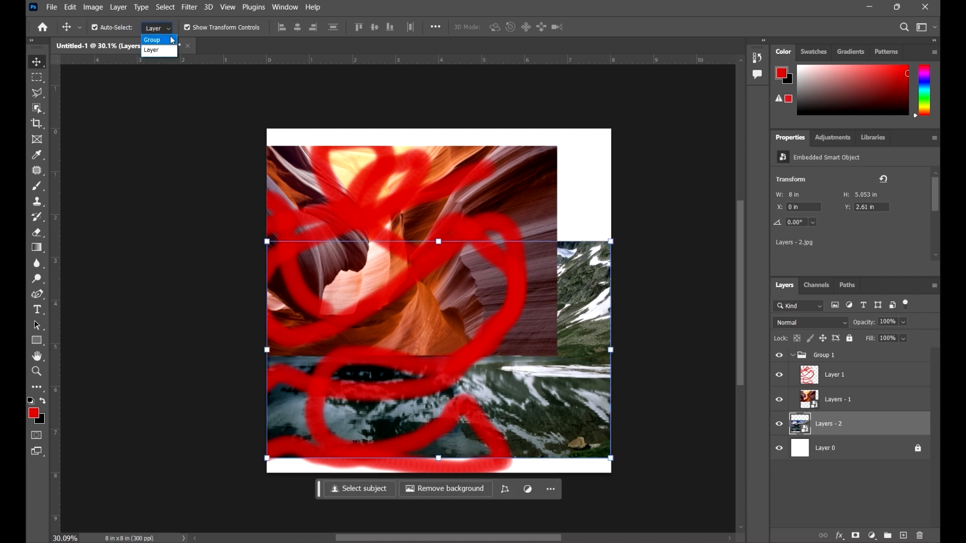
pyautogui.click(151, 41)
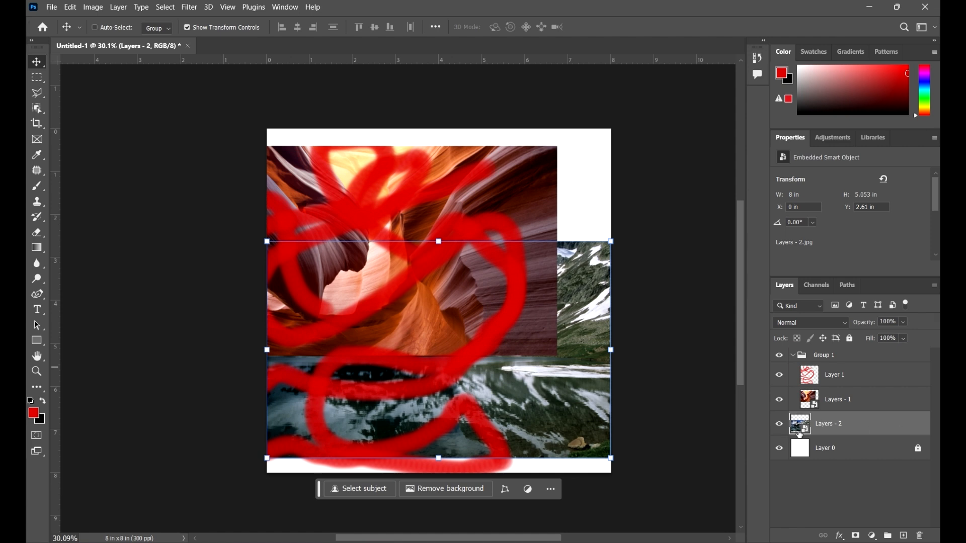
pyautogui.moveTo(586, 346); pyautogui.dragTo(587, 343)
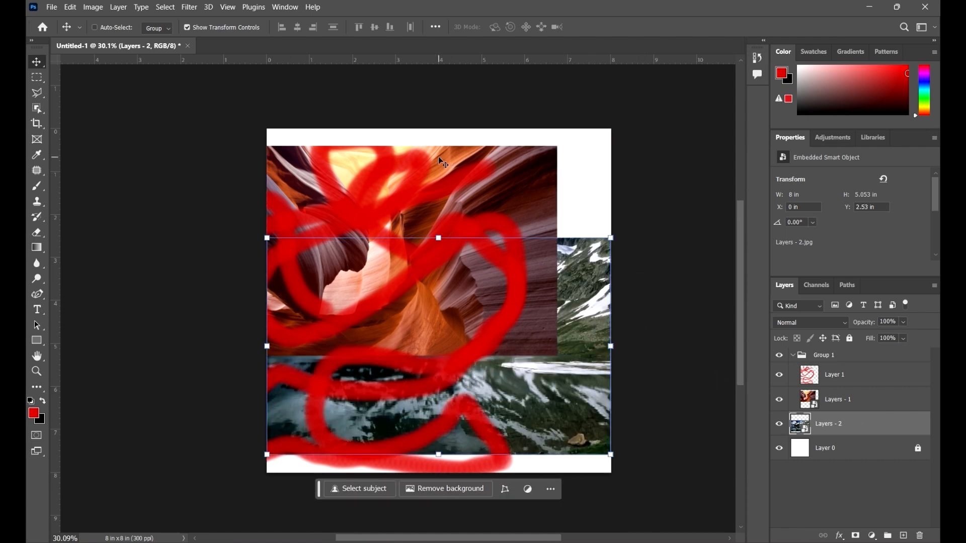
pyautogui.moveTo(439, 159); pyautogui.dragTo(447, 178)
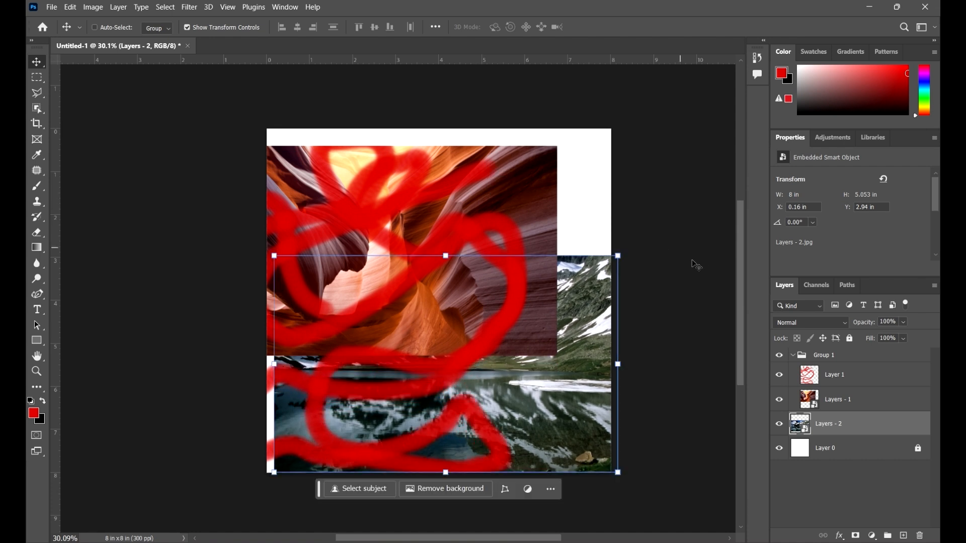
pyautogui.moveTo(572, 288)
pyautogui.mouseDown()
pyautogui.moveTo(566, 273)
pyautogui.moveTo(558, 279)
pyautogui.mouseUp()
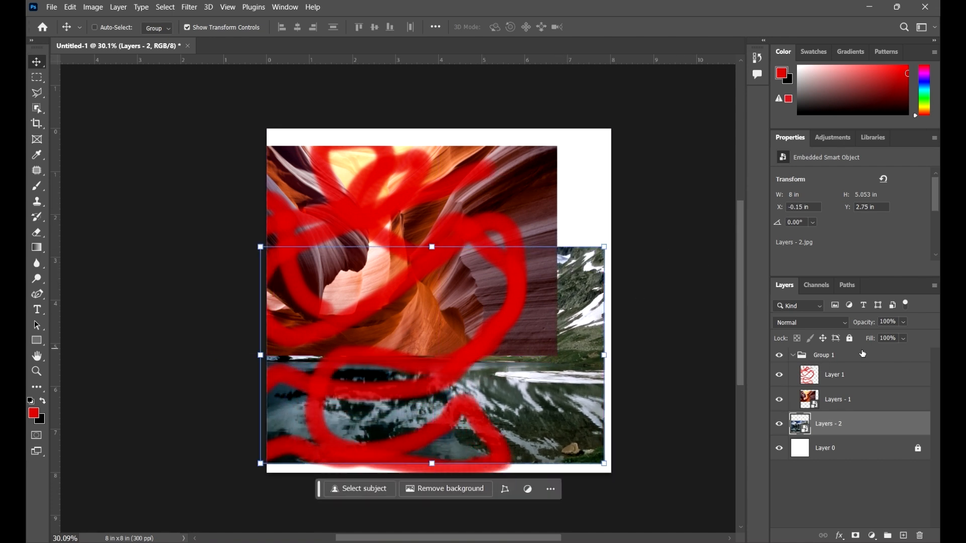
# With Auto-Select off, select Layer 1 inside Group 1 and move it right to about X -0.89 in
pyautogui.click(795, 357)
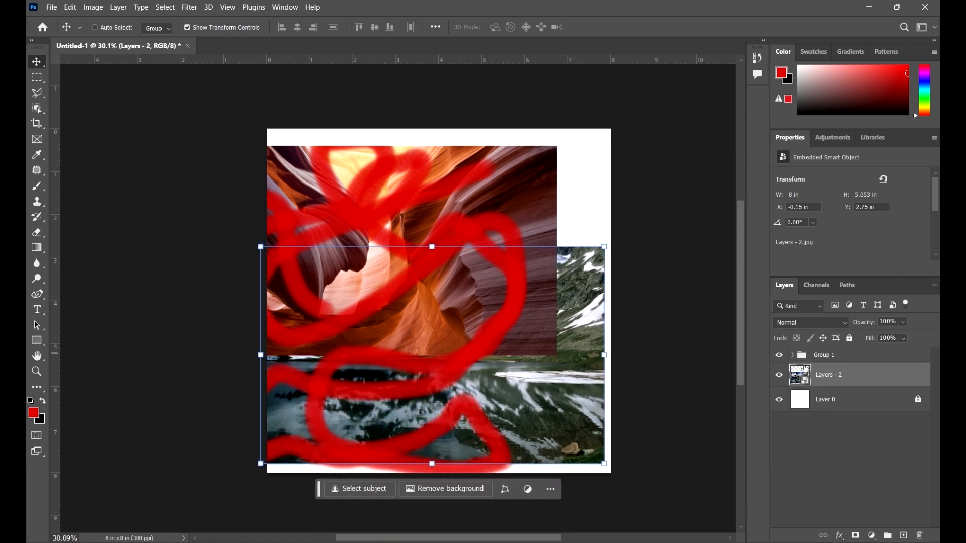
pyautogui.click(794, 356)
pyautogui.click(846, 375)
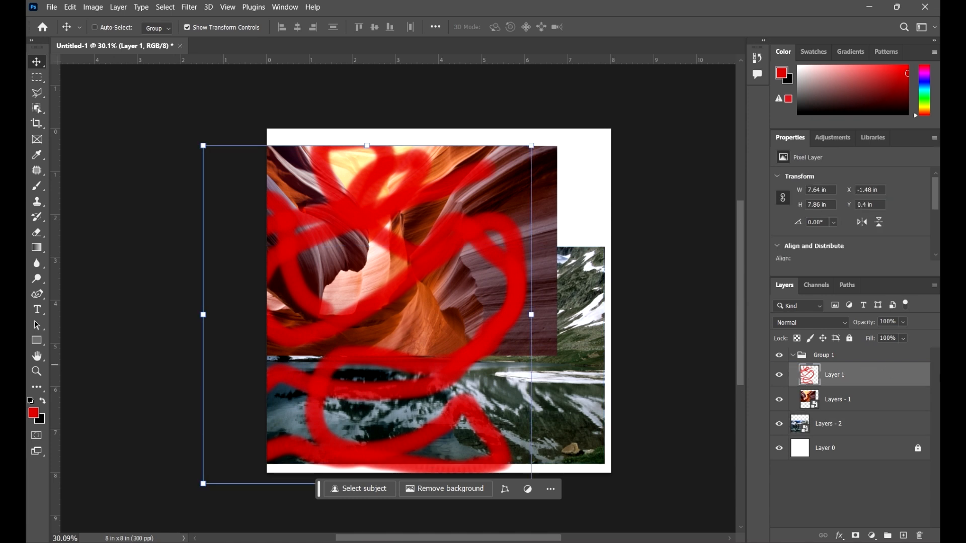
pyautogui.moveTo(490, 285); pyautogui.dragTo(516, 285)
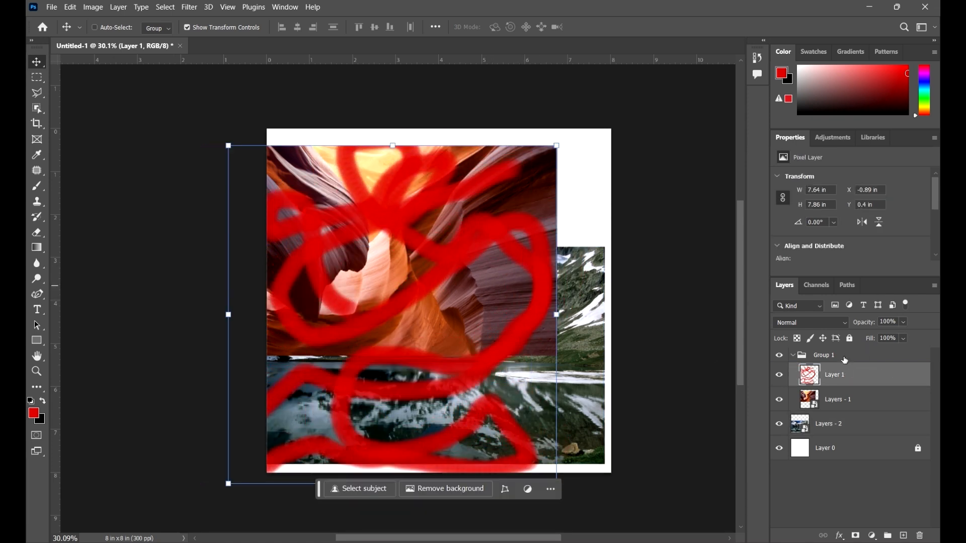
# Collapse and select Group 1, move it slightly left, and with Auto-Select turned back on move it about 0.75 in right
pyautogui.click(868, 401)
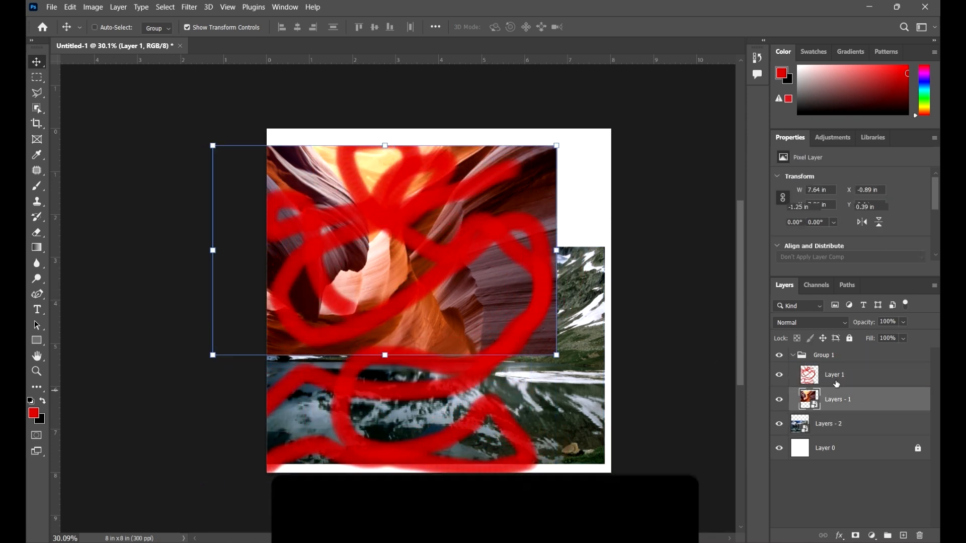
pyautogui.click(793, 357)
pyautogui.moveTo(511, 277)
pyautogui.mouseDown()
pyautogui.moveTo(489, 284)
pyautogui.moveTo(504, 277)
pyautogui.mouseUp()
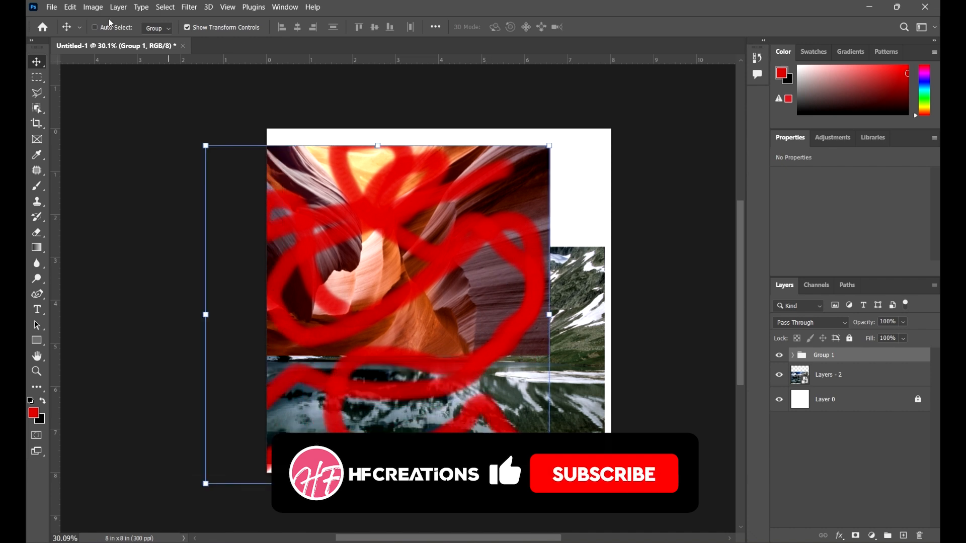
pyautogui.click(111, 28)
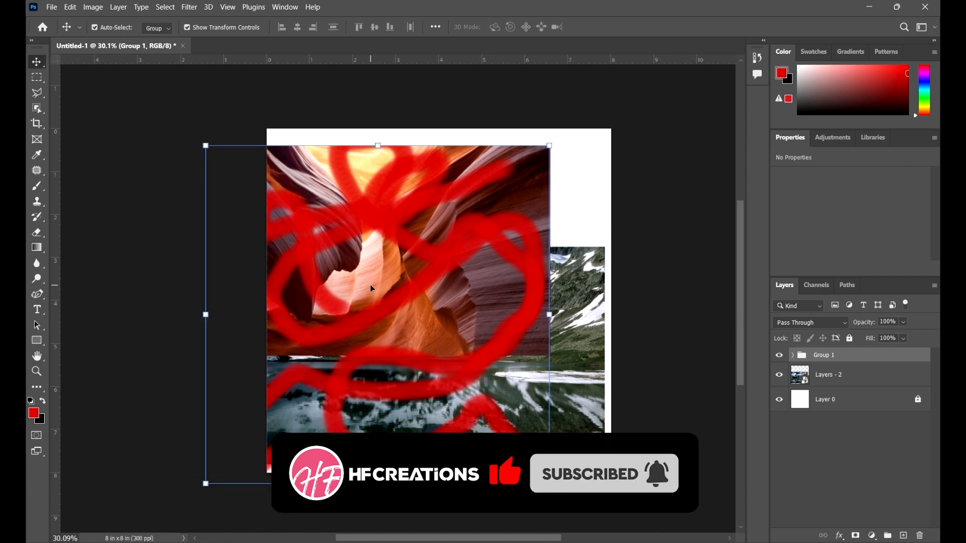
pyautogui.moveTo(370, 285); pyautogui.dragTo(449, 291)
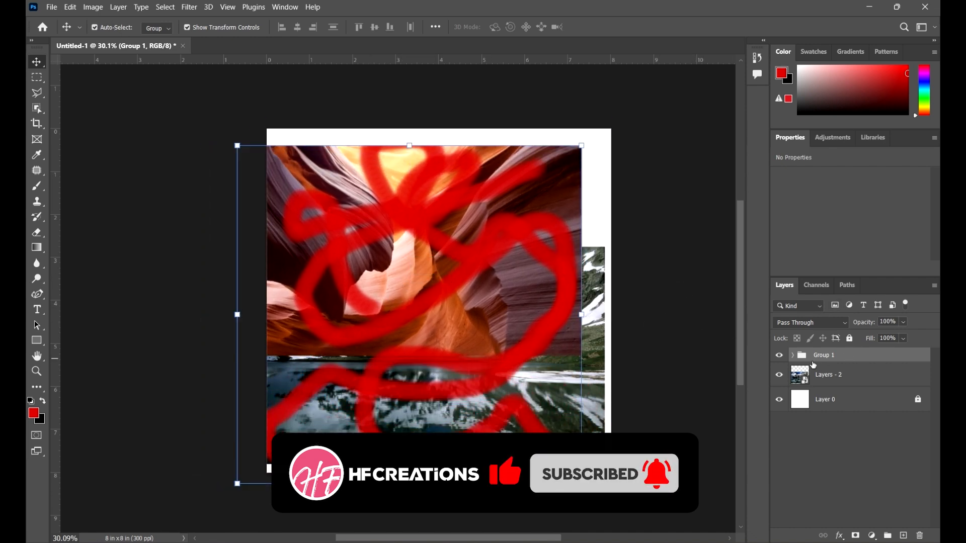
# Expand Group 1, select both Layer 1 and Layers - 1, and take them out of the group, placing them above it
pyautogui.click(793, 356)
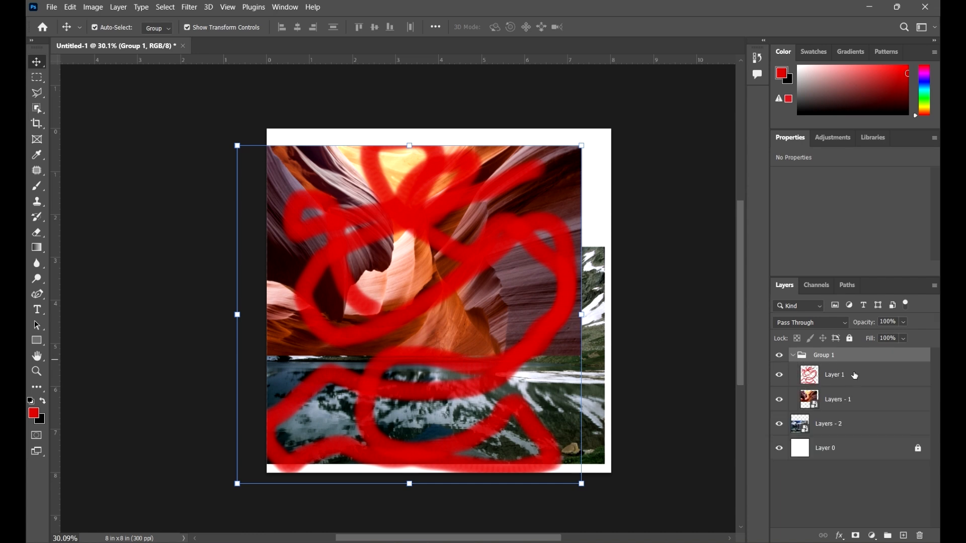
pyautogui.click(855, 376)
pyautogui.keyDown('shift'); pyautogui.click(868, 399); pyautogui.keyUp('shift')
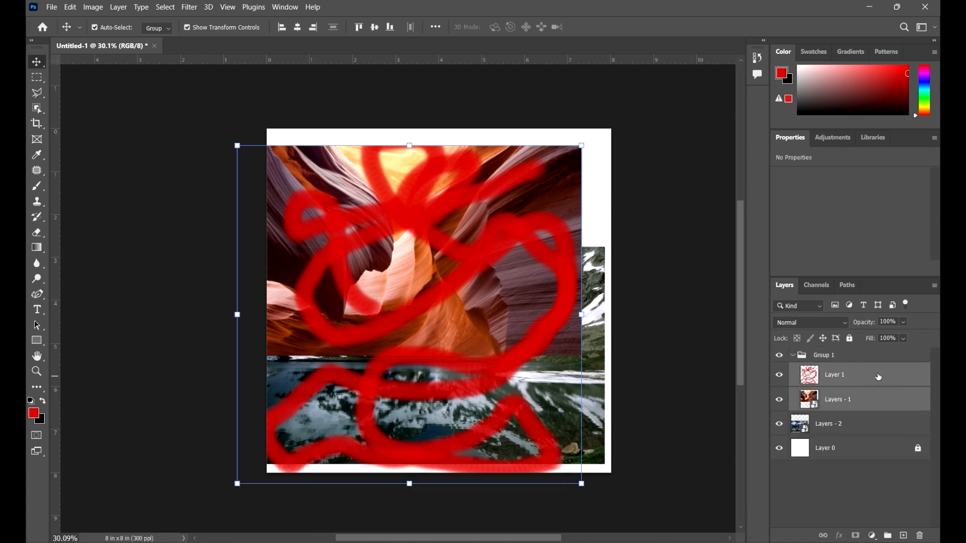
pyautogui.moveTo(868, 398); pyautogui.dragTo(868, 349)
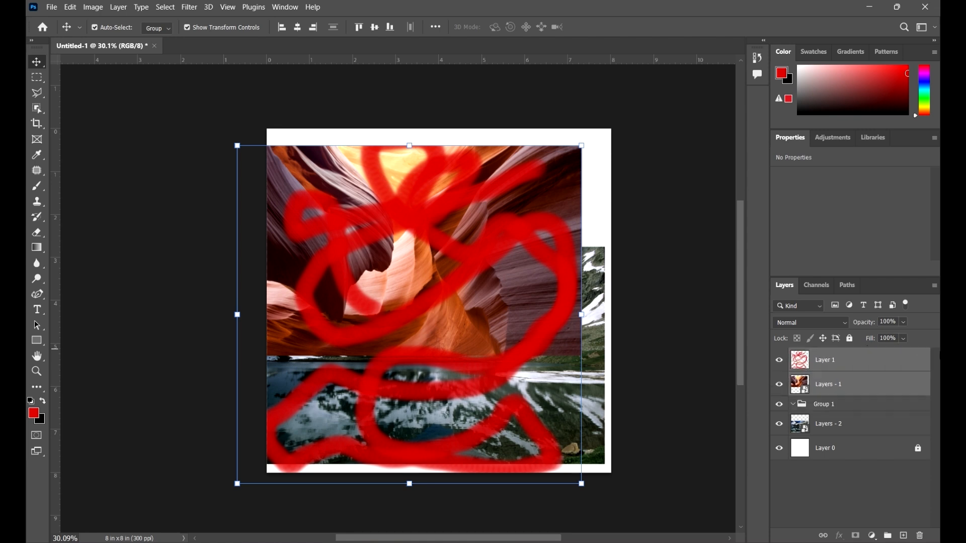
# Collapse the empty Group 1 and delete it from the layer stack
pyautogui.click(794, 405)
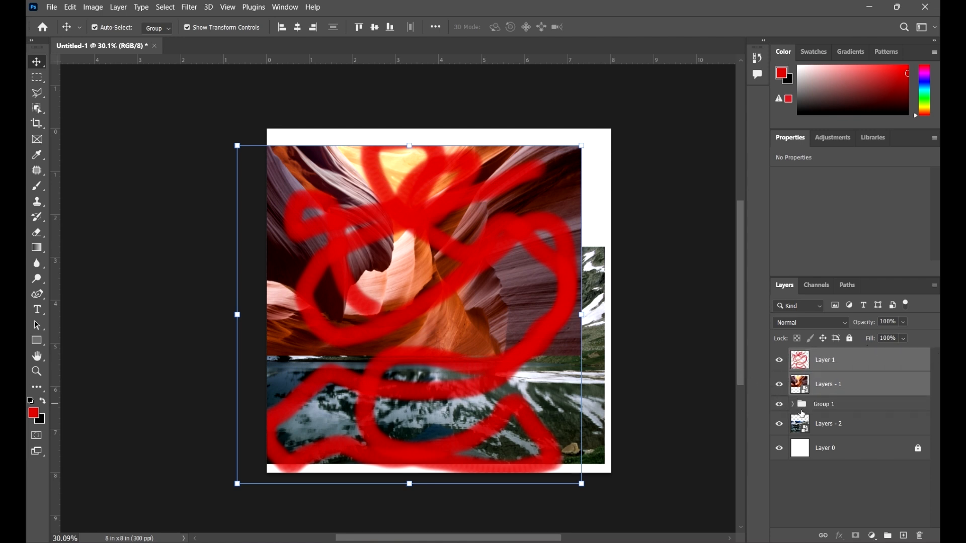
pyautogui.click(884, 489)
pyautogui.click(877, 405)
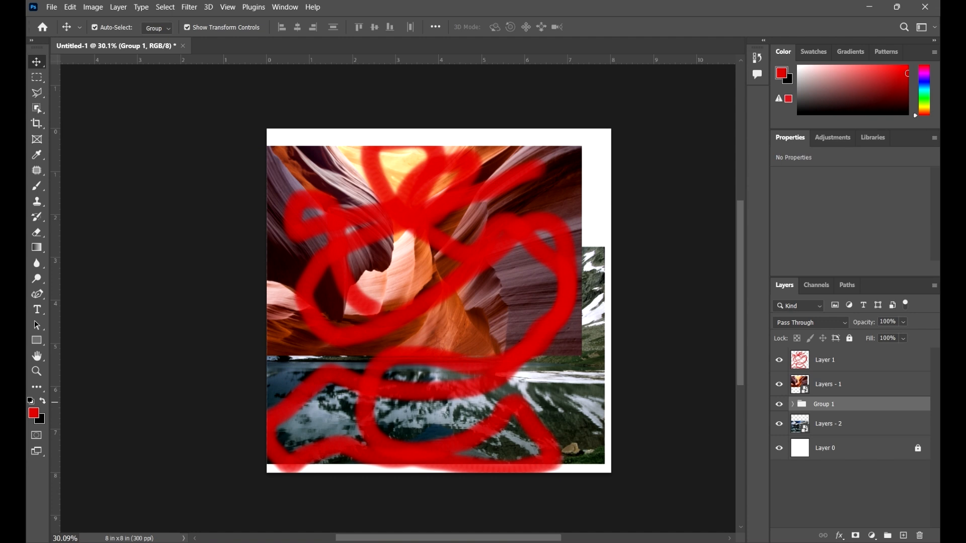
pyautogui.moveTo(877, 405); pyautogui.dragTo(920, 537)
# Select Layer 1 and Layers - 1 together and merge them into a single layer
pyautogui.click(896, 374)
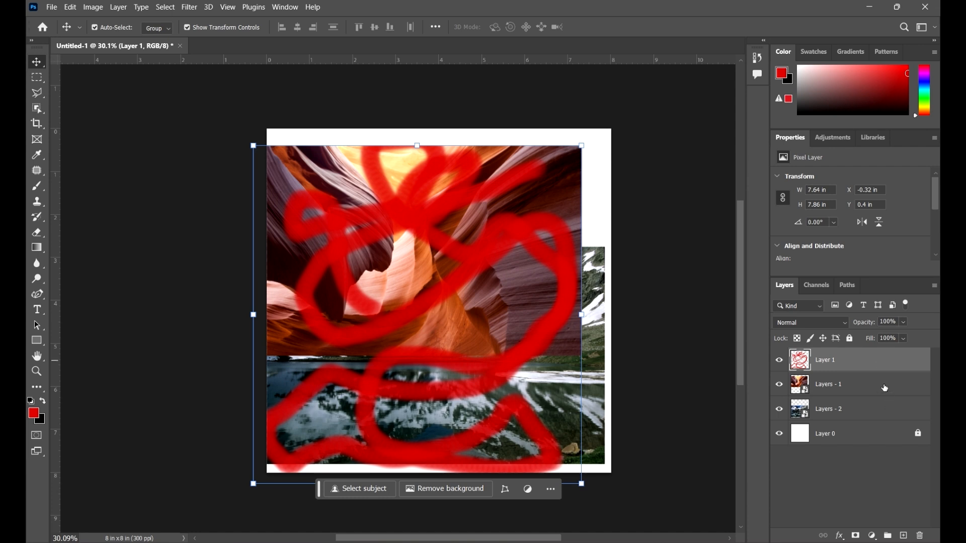
pyautogui.keyDown('shift'); pyautogui.click(886, 386); pyautogui.keyUp('shift')
pyautogui.rightClick(900, 368)
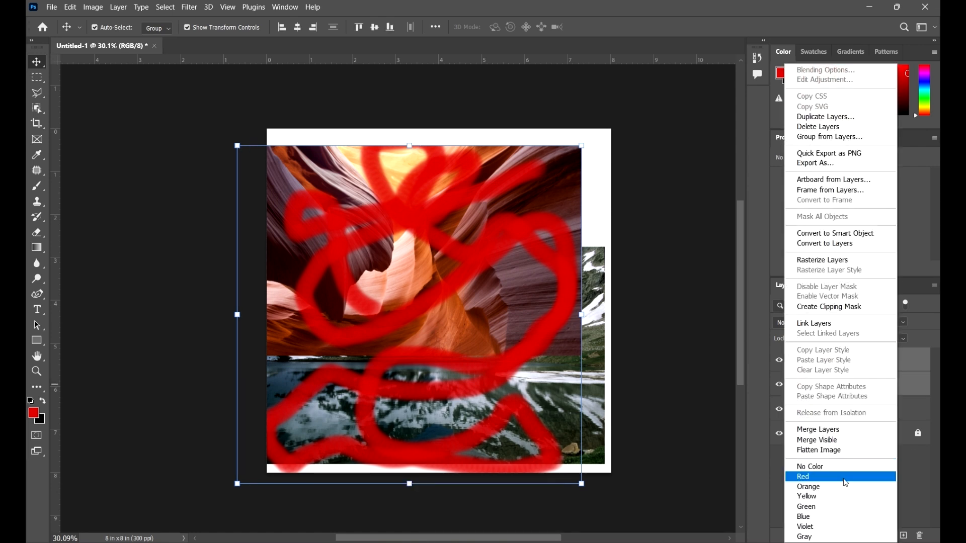
pyautogui.click(843, 431)
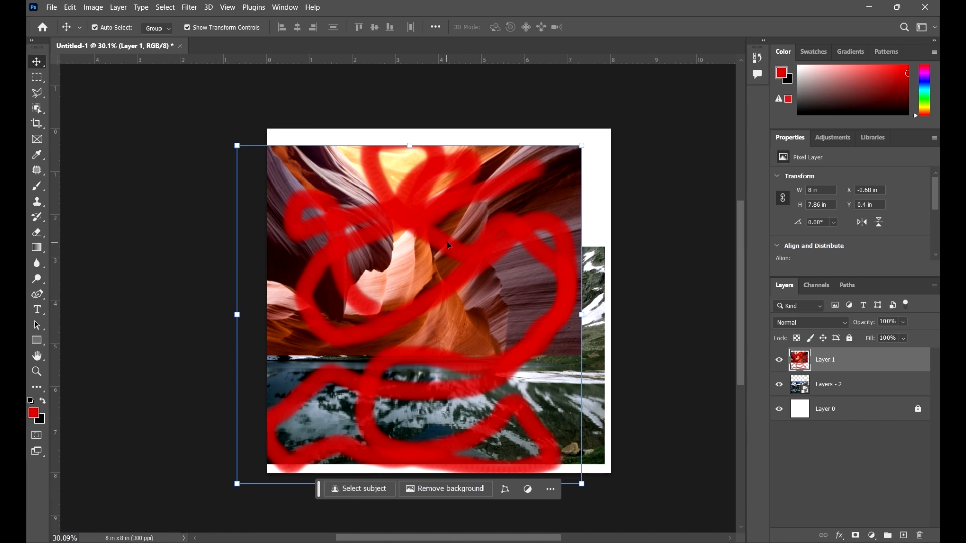
# Move the merged layer to about X 0 in, Y 0.3 in, and undo the moves and the layer merge
pyautogui.moveTo(441, 255); pyautogui.dragTo(505, 206)
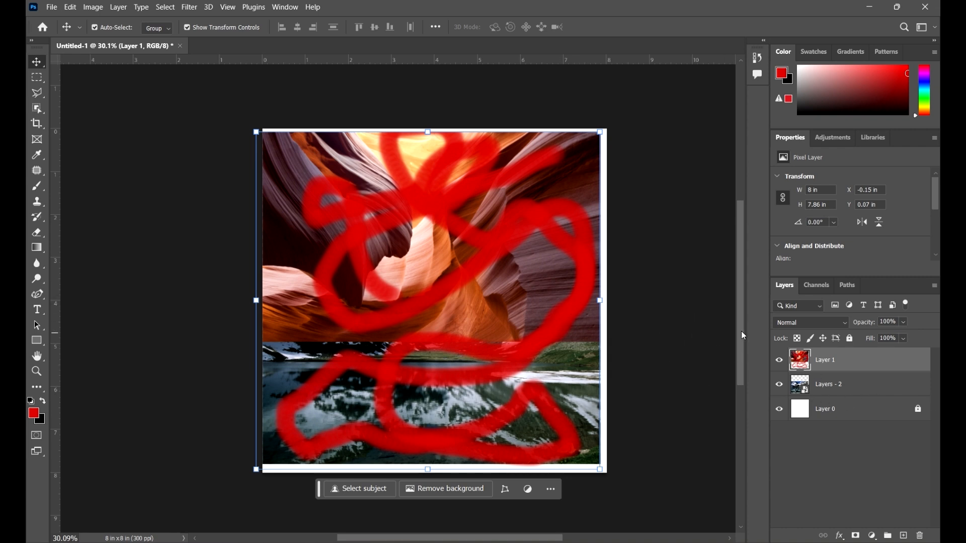
pyautogui.moveTo(571, 300); pyautogui.dragTo(576, 309)
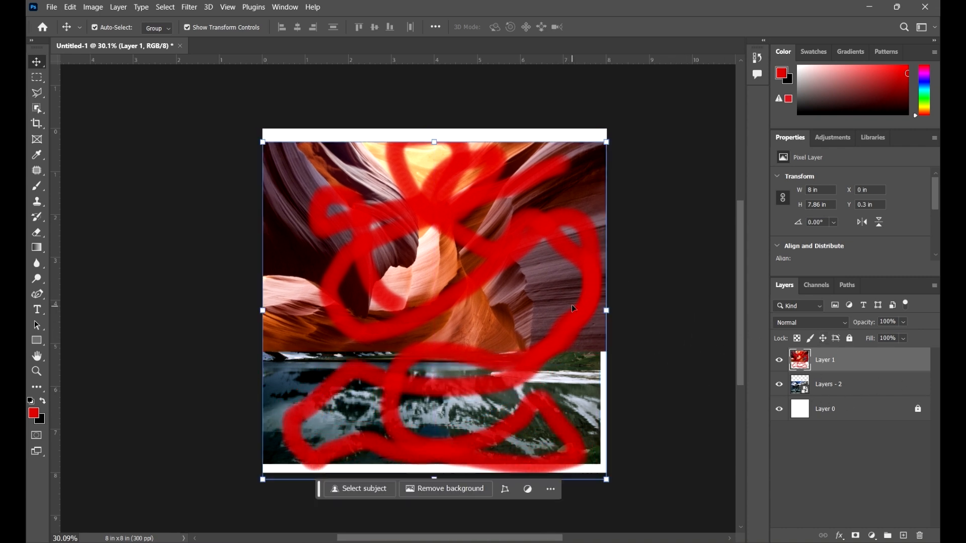
pyautogui.hotkey('ctrl', 'z')
pyautogui.hotkey('ctrl', 'z')
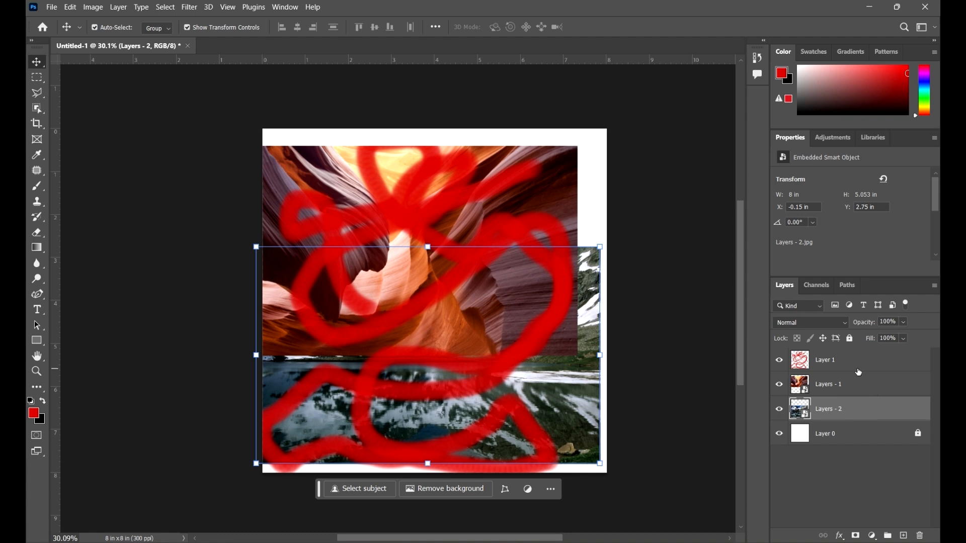
# Reposition Layer 1 and Layers - 1 separately toward the canvas's upper right, then scale Layer 1 to about 103.85% and commit the transform
pyautogui.rightClick(871, 366)
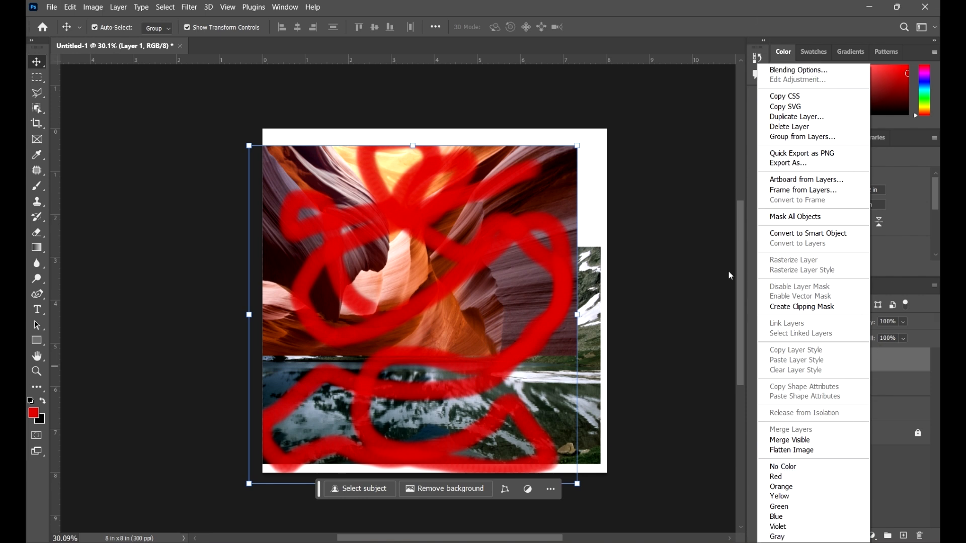
pyautogui.click(660, 5)
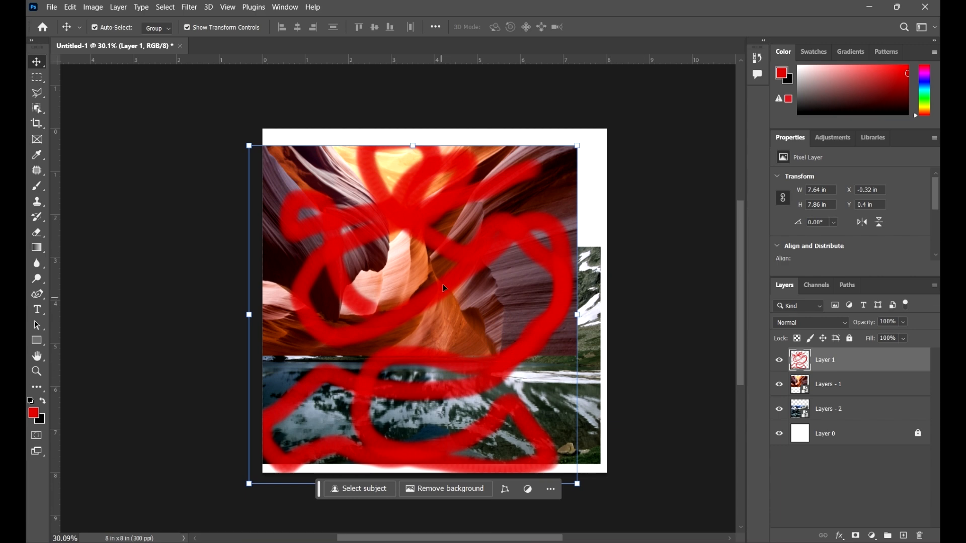
pyautogui.moveTo(443, 288)
pyautogui.mouseDown()
pyautogui.moveTo(491, 236)
pyautogui.moveTo(465, 277)
pyautogui.moveTo(485, 273)
pyautogui.moveTo(462, 226)
pyautogui.moveTo(479, 223)
pyautogui.mouseUp()
pyautogui.click(644, 273)
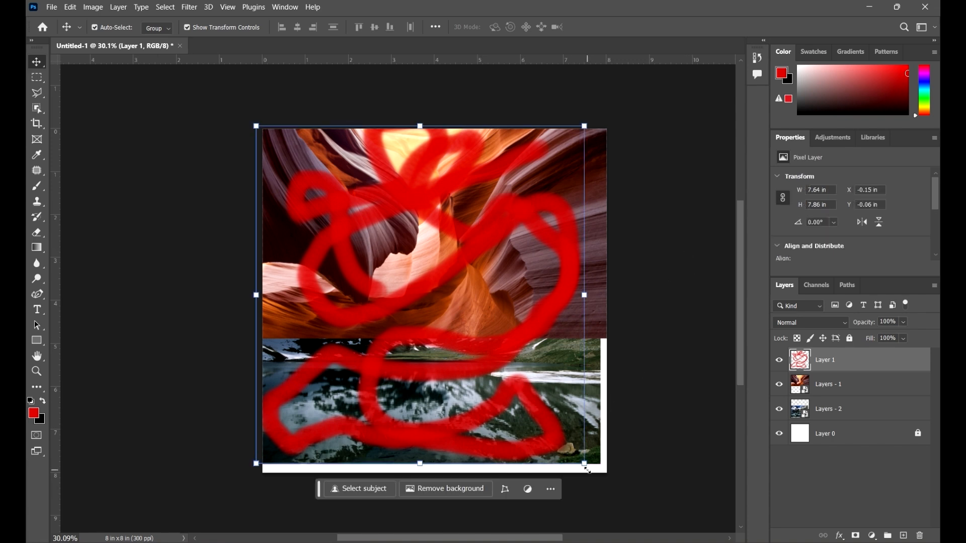
pyautogui.moveTo(587, 470); pyautogui.dragTo(602, 483)
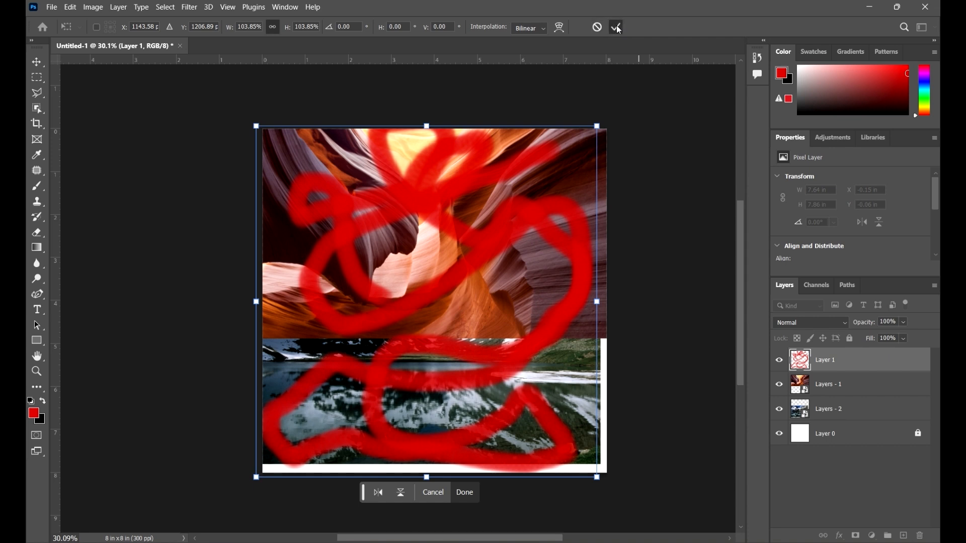
pyautogui.click(617, 28)
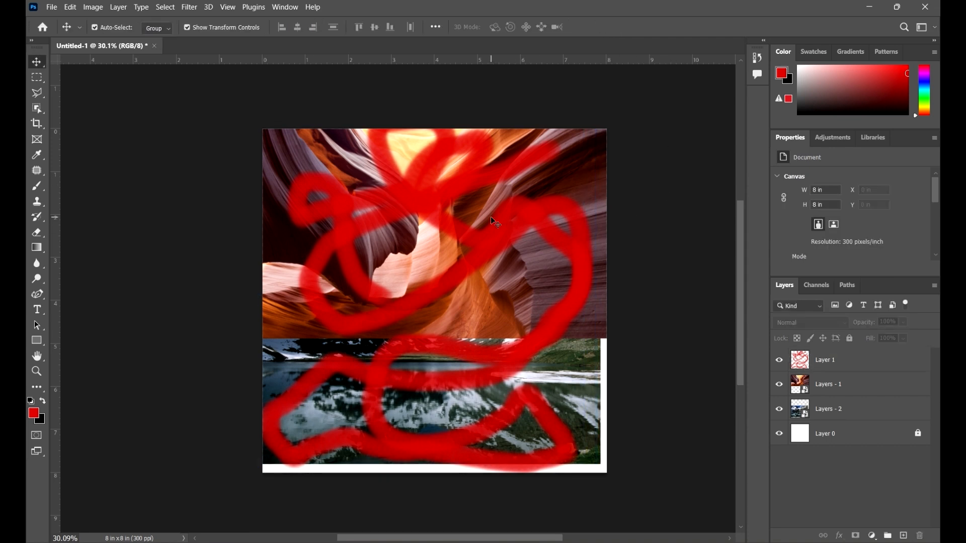